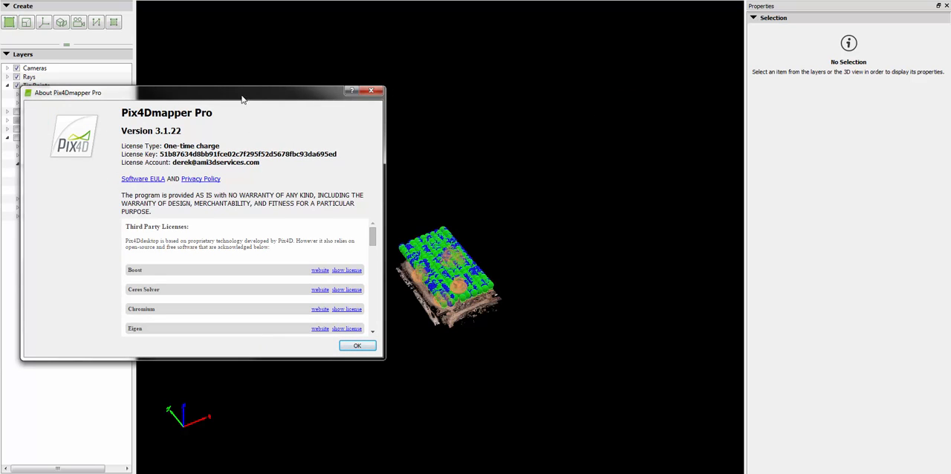
- Close the About dialog and show the Densified Point Cloud layer with its display properties expanded
key(Escape)
scroll(461, 315, up, 5)
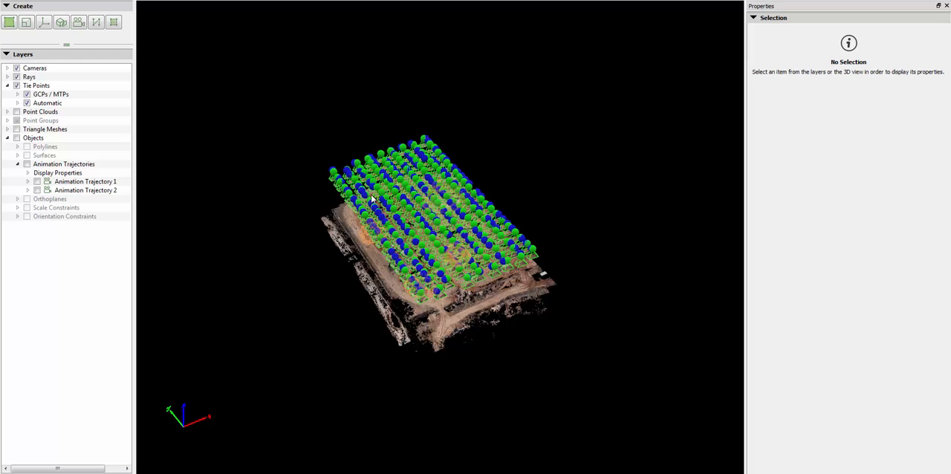
scroll(451, 371, up, 3)
drag(406, 360, 392, 316)
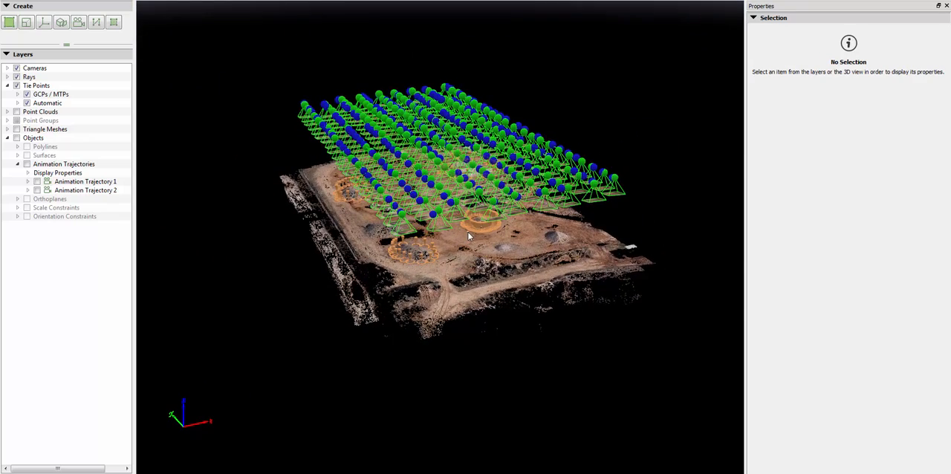
scroll(469, 236, up, 3)
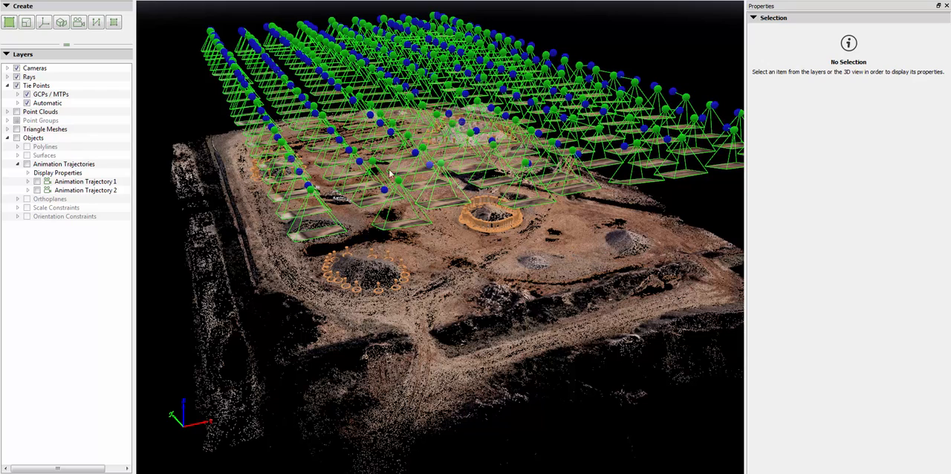
click(7, 111)
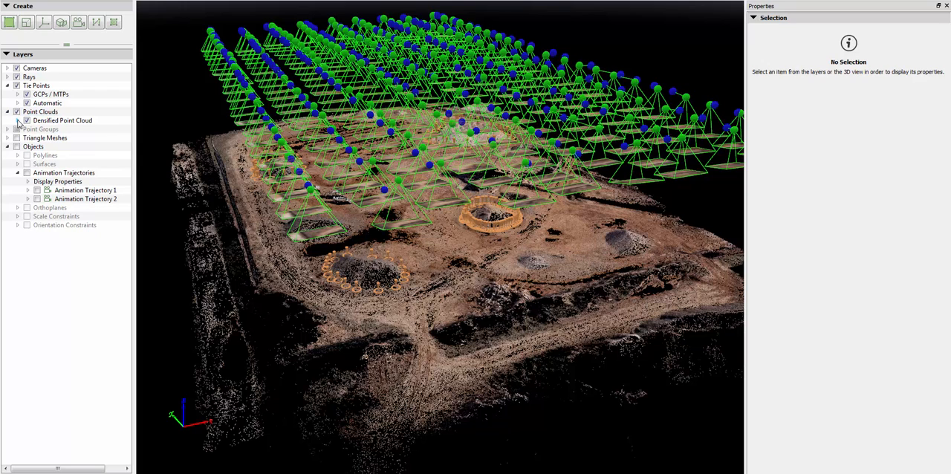
click(17, 120)
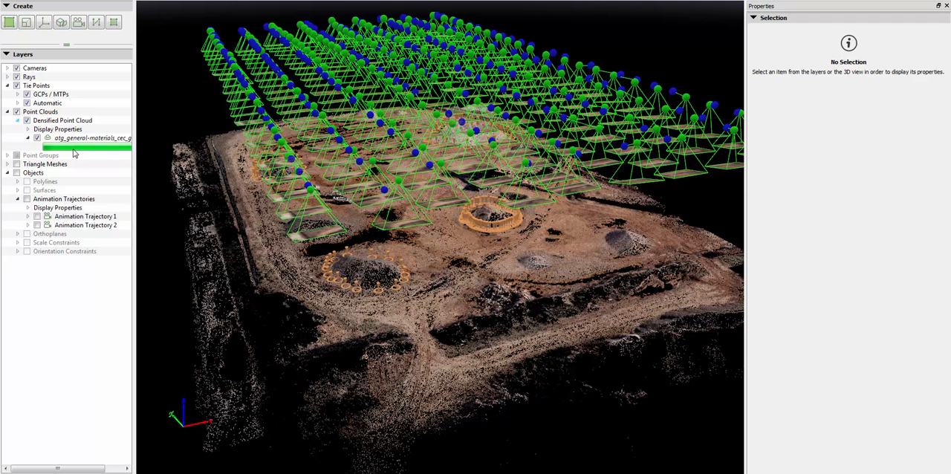
click(28, 129)
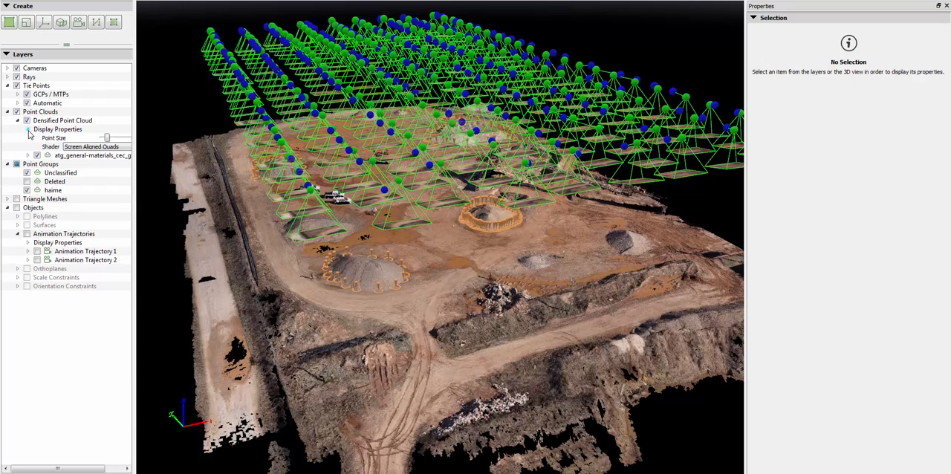
- Set the densified point cloud's shader to Spherical Points, Thermal and inspect the stockpiles and access road
click(85, 147)
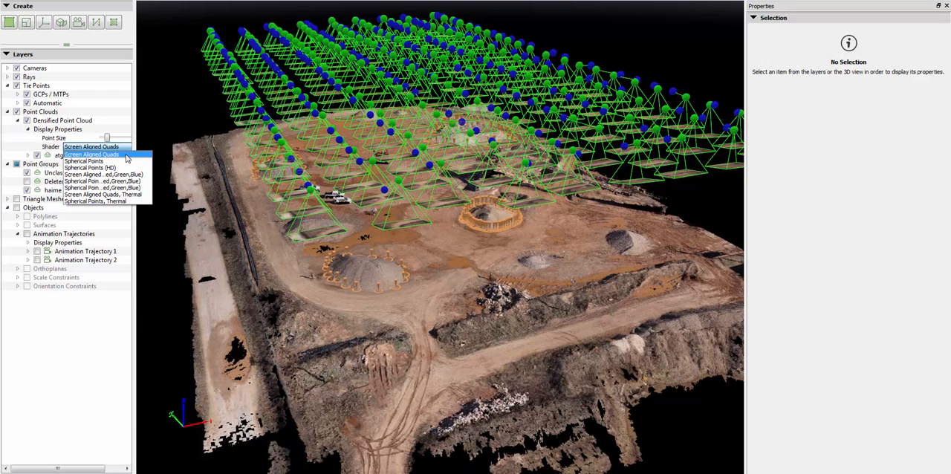
click(123, 201)
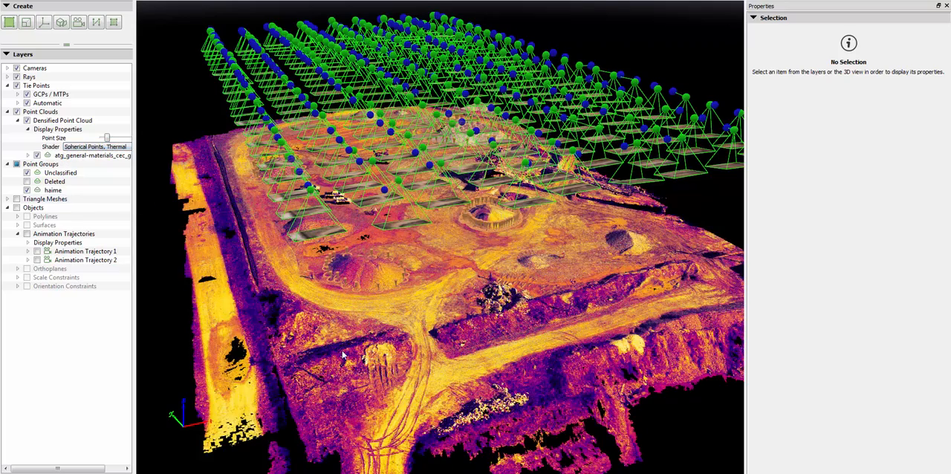
scroll(343, 356, up, 8)
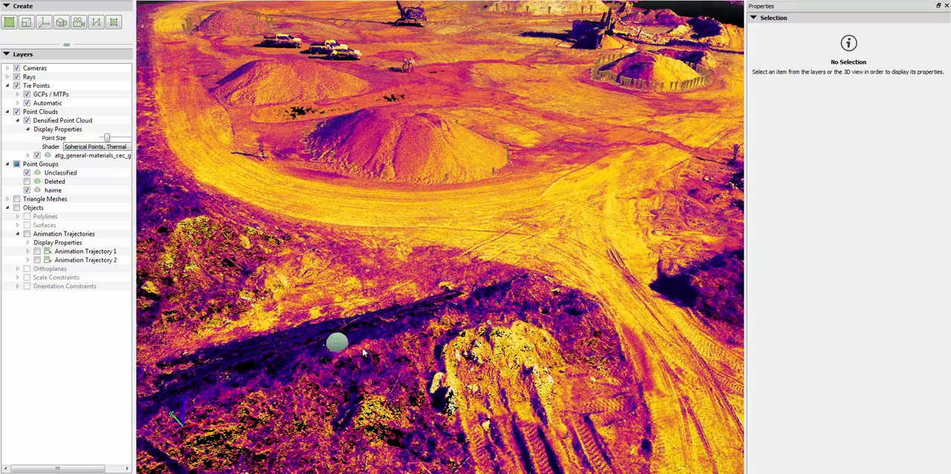
drag(362, 353, 343, 345)
scroll(343, 344, down, 3)
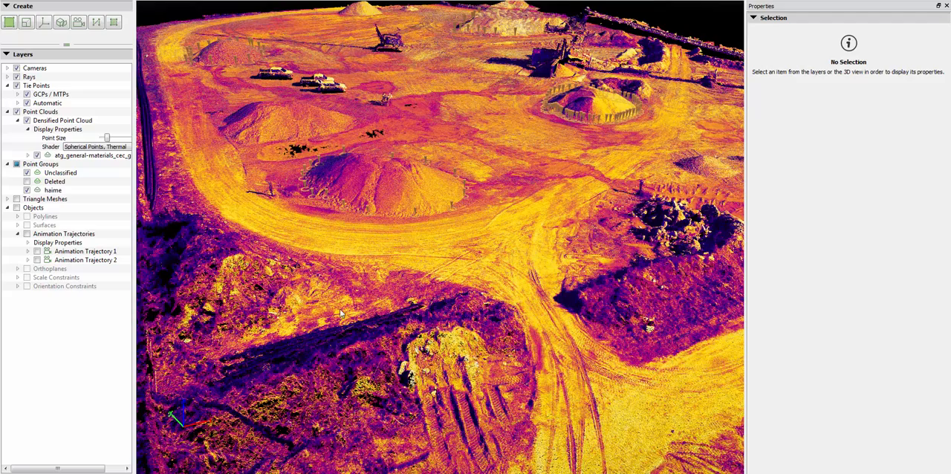
drag(339, 300, 340, 325)
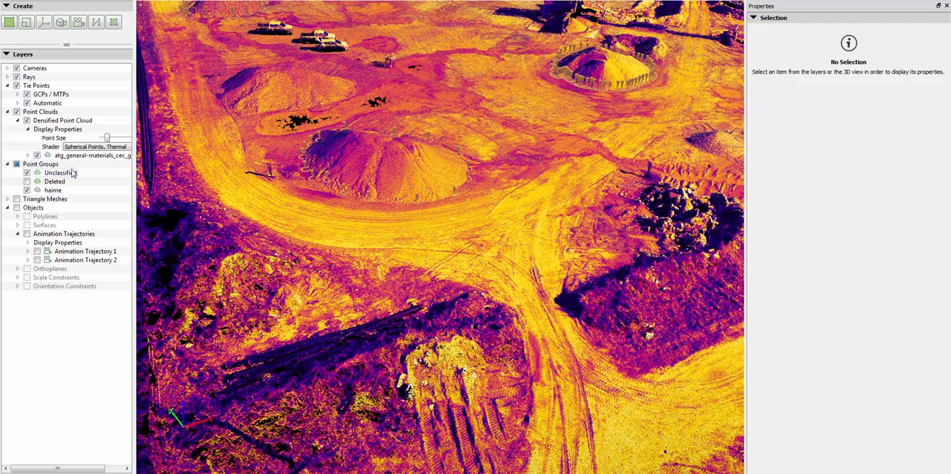
- Switch the point cloud shader to Screen Aligned Quads, Thermal and view the gravel stockpile's surface up close
click(83, 146)
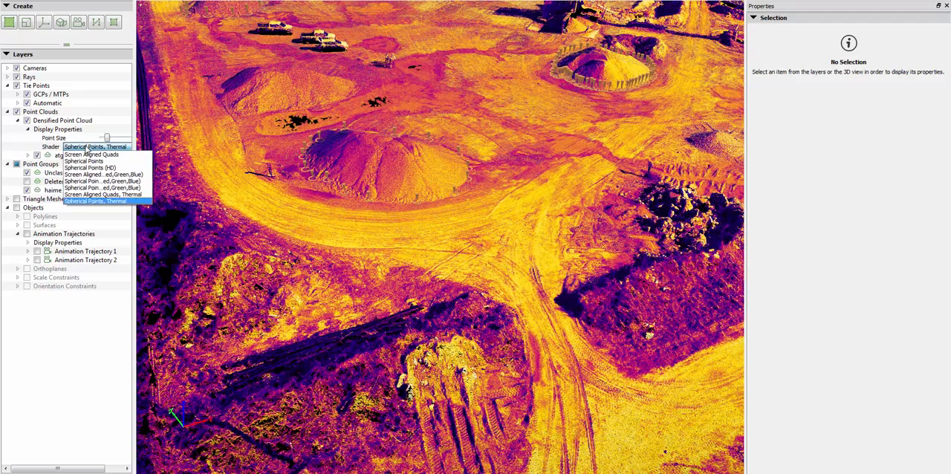
click(115, 195)
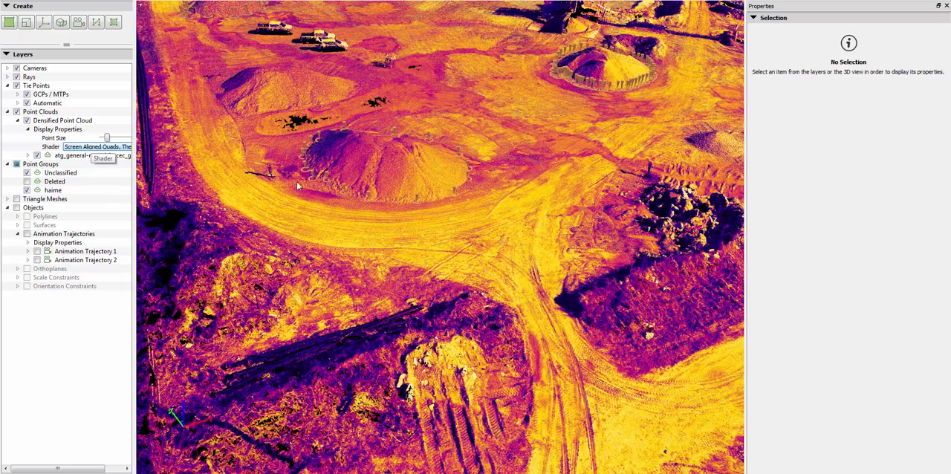
scroll(376, 170, up, 10)
drag(362, 221, 368, 121)
- Change the shader back to Spherical Points, Thermal and examine the individual points on the stockpile's slope
click(96, 147)
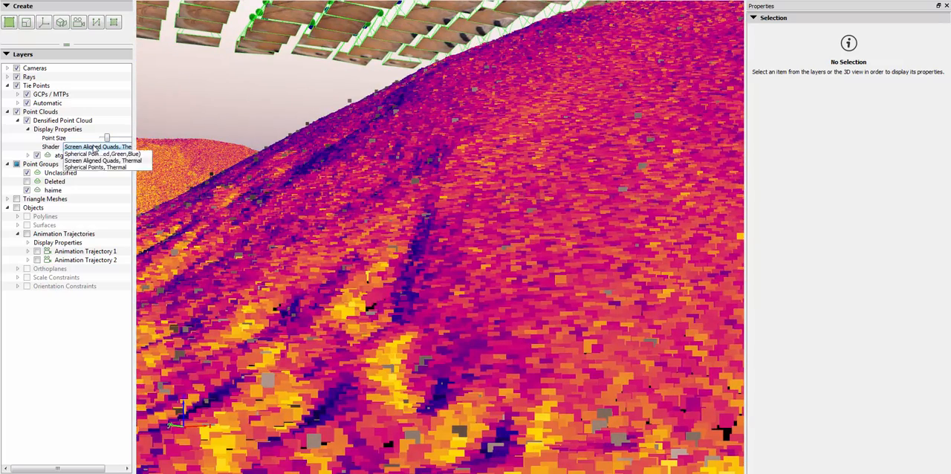
click(107, 201)
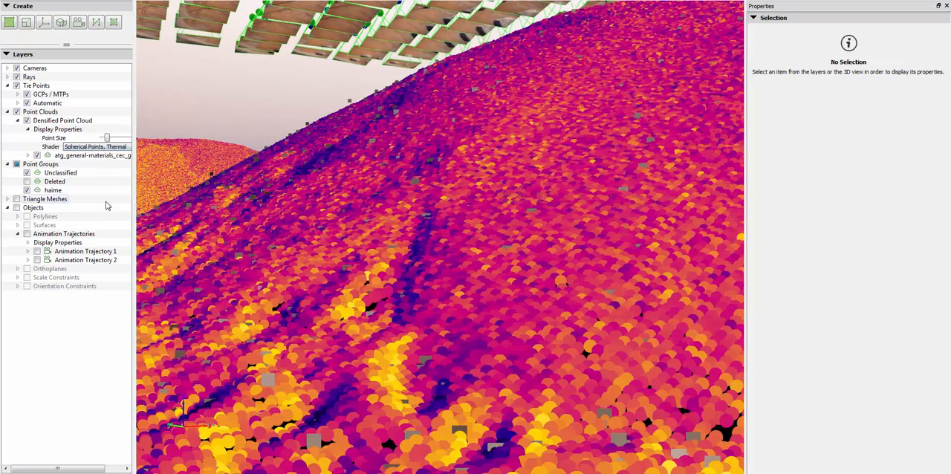
scroll(275, 371, up, 2)
scroll(274, 368, up, 3)
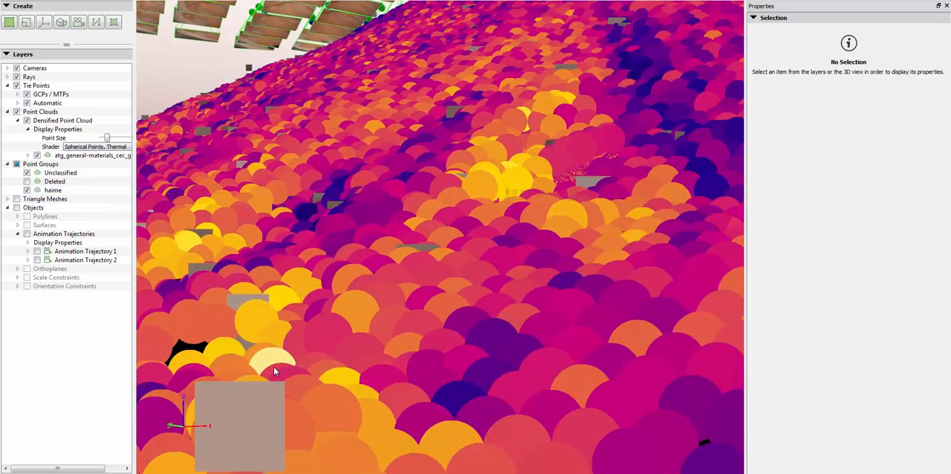
mouse_move(273, 368)
mouse_down()
mouse_move(382, 348)
mouse_move(385, 361)
mouse_up()
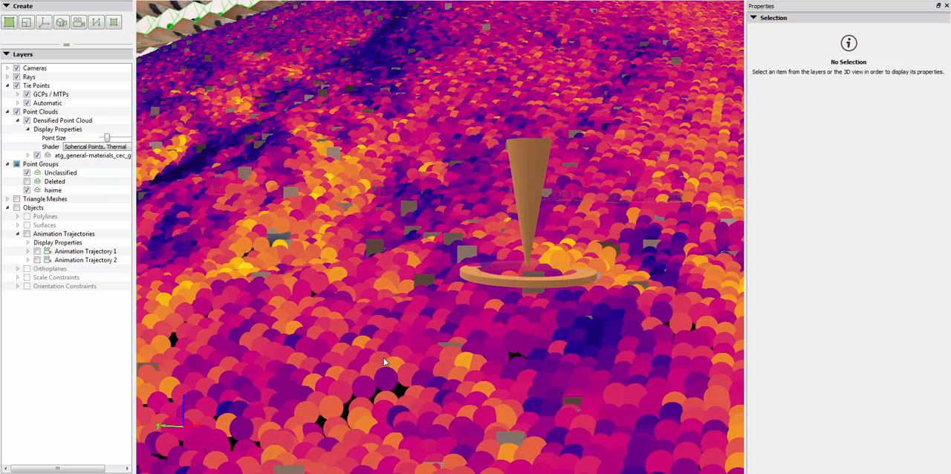
scroll(385, 362, down, 5)
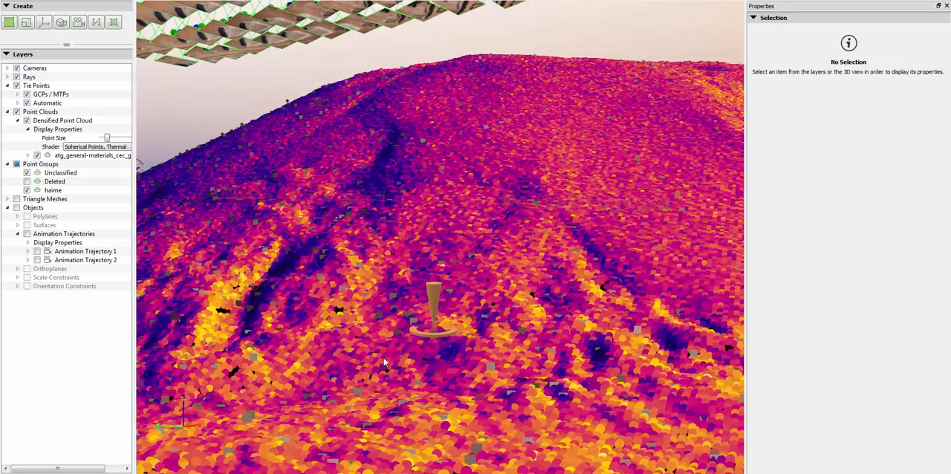
- Set the densified point cloud's shader to Spherical Points and view the whole gravel stockpile in natural colour
click(89, 147)
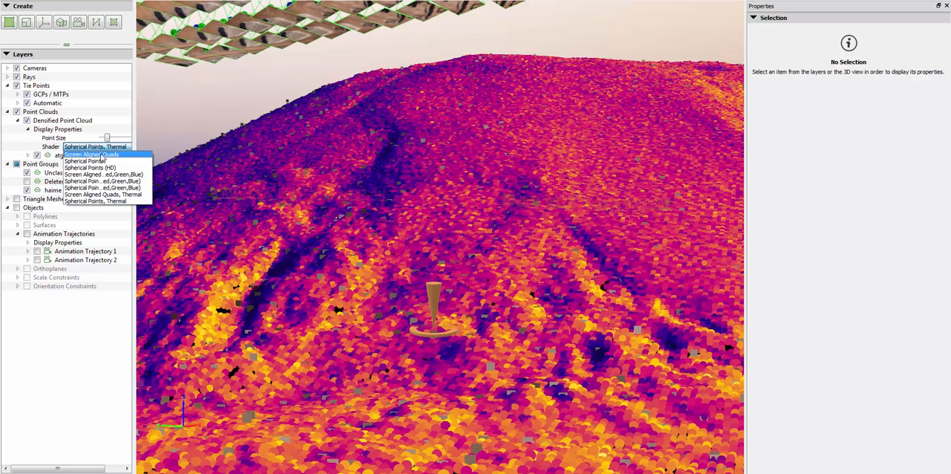
click(96, 161)
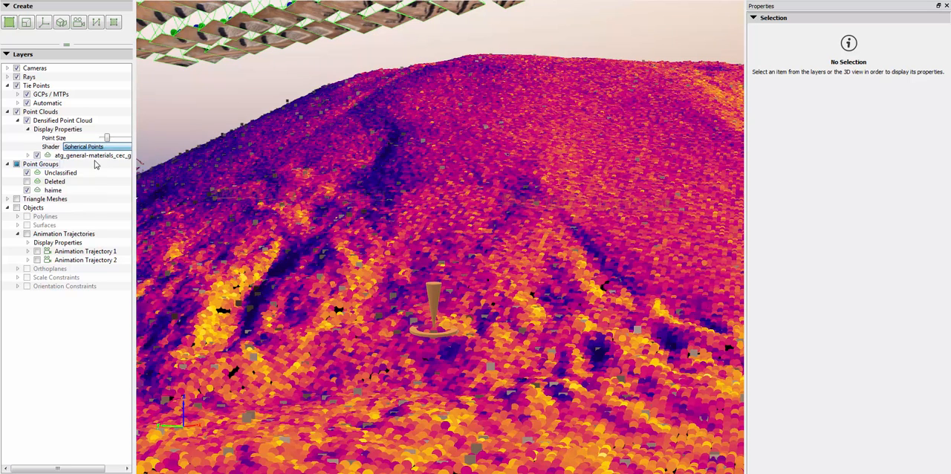
drag(329, 363, 367, 394)
scroll(367, 393, down, 5)
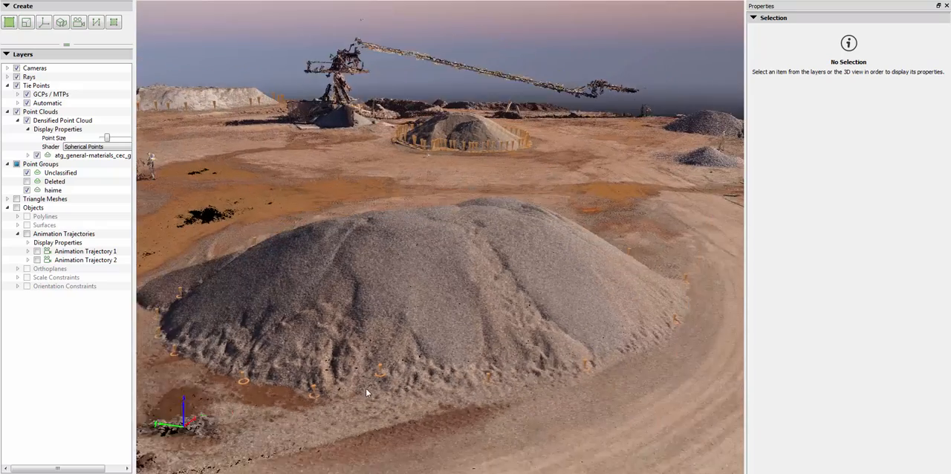
scroll(283, 290, down, 3)
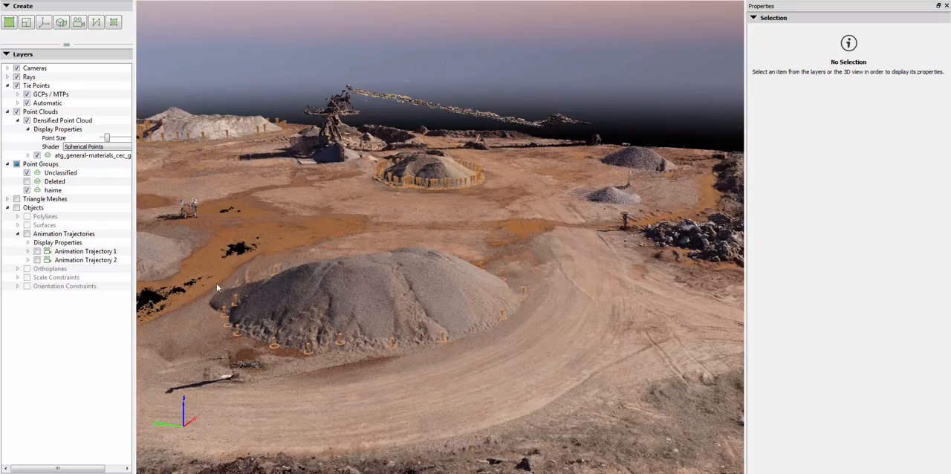
- Show the Triangle Meshes layer over the holes in the muddy puddle and expand its contents
scroll(217, 252, up, 4)
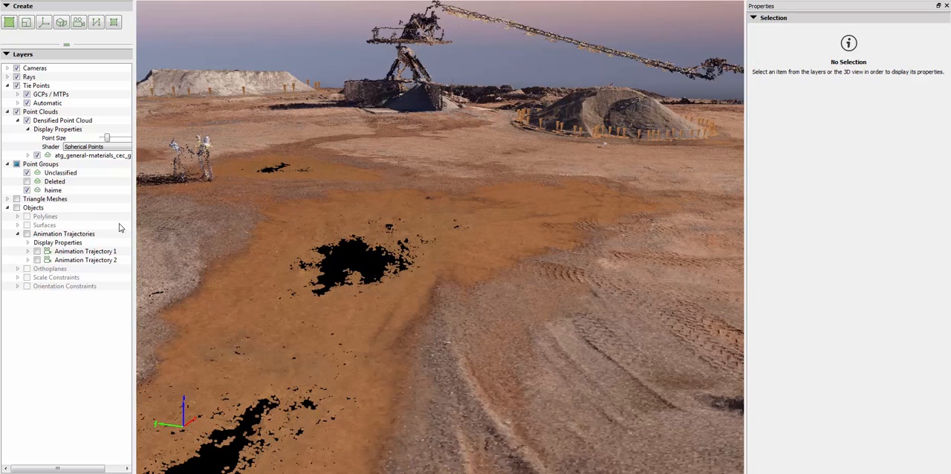
click(7, 199)
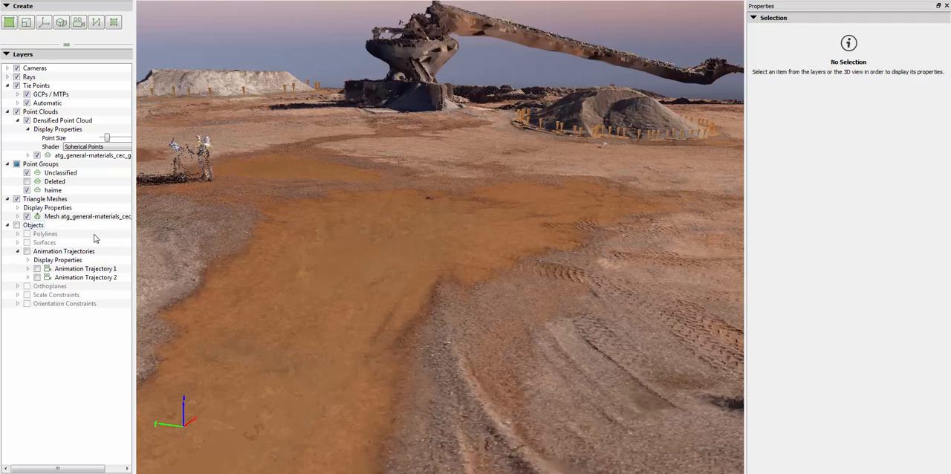
scroll(367, 262, up, 5)
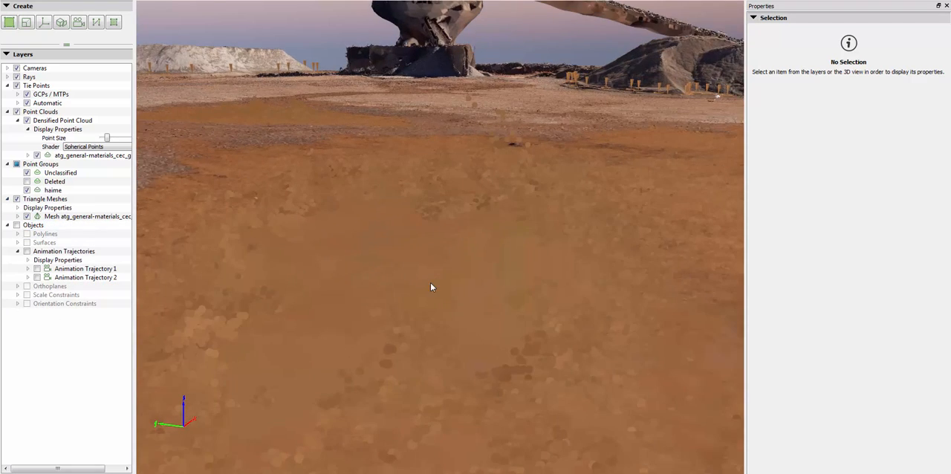
- Examine the stray points above the muddy puddle and the floating point cluster near the long embankment from low angles
drag(378, 389, 568, 321)
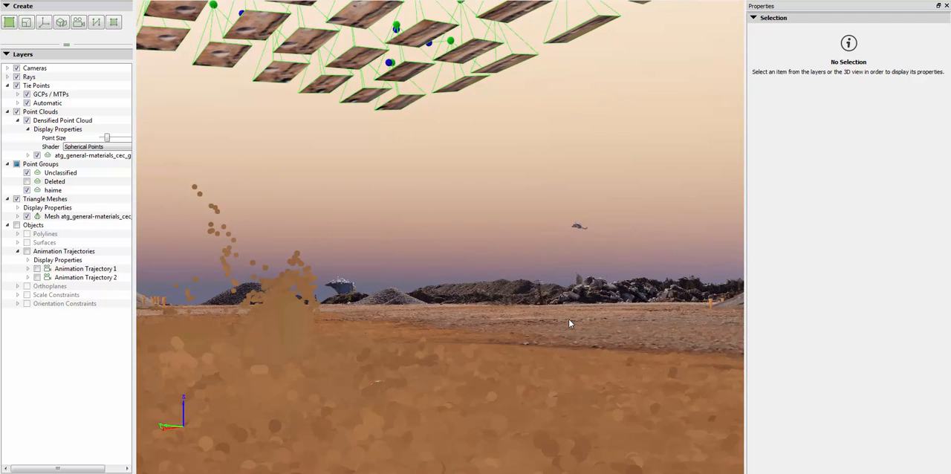
drag(569, 321, 397, 392)
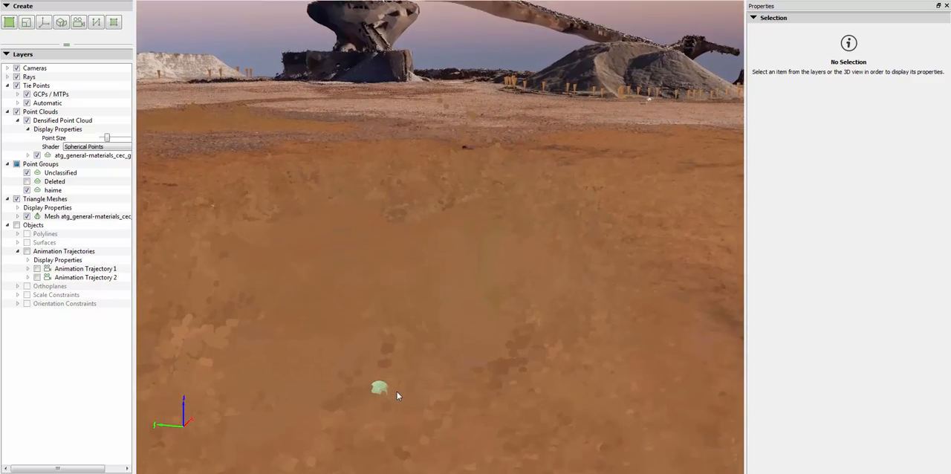
scroll(396, 393, down, 10)
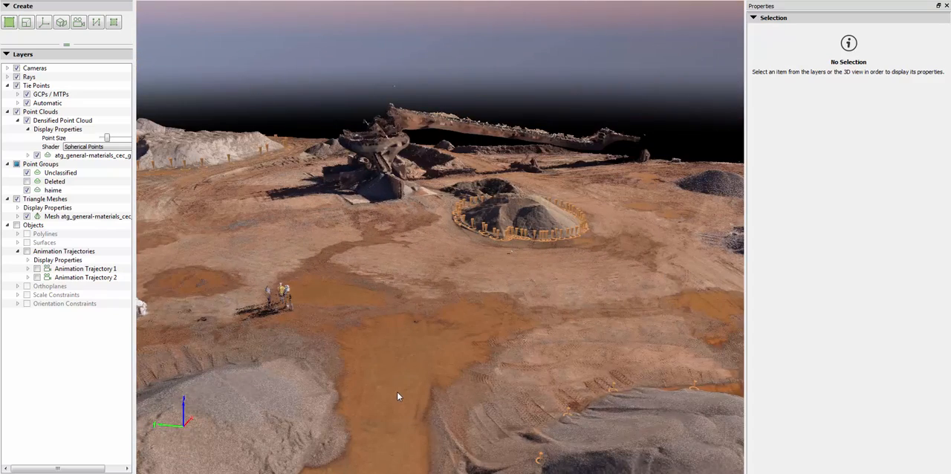
scroll(396, 390, down, 3)
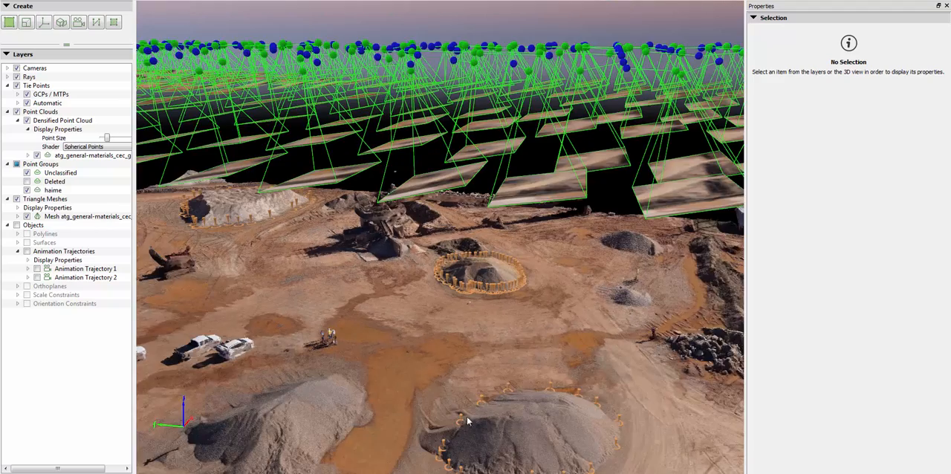
scroll(503, 439, up, 10)
drag(504, 432, 535, 310)
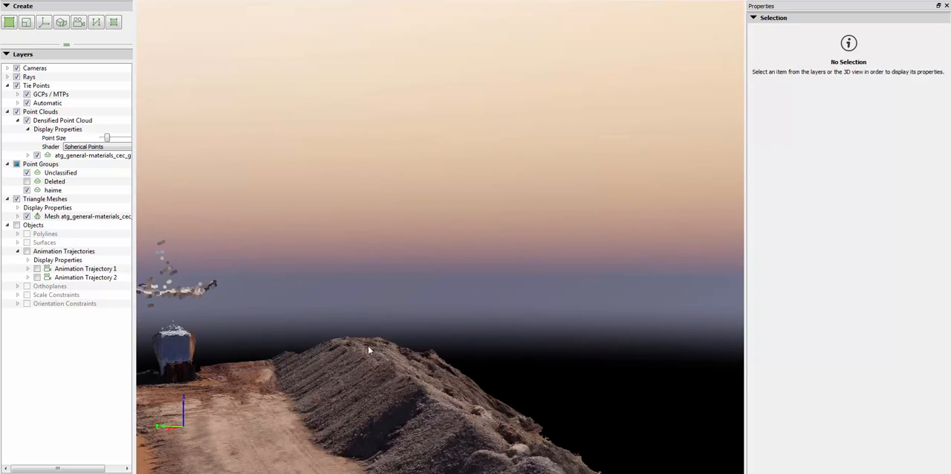
mouse_move(367, 347)
mouse_down()
mouse_move(349, 353)
mouse_move(381, 355)
mouse_up()
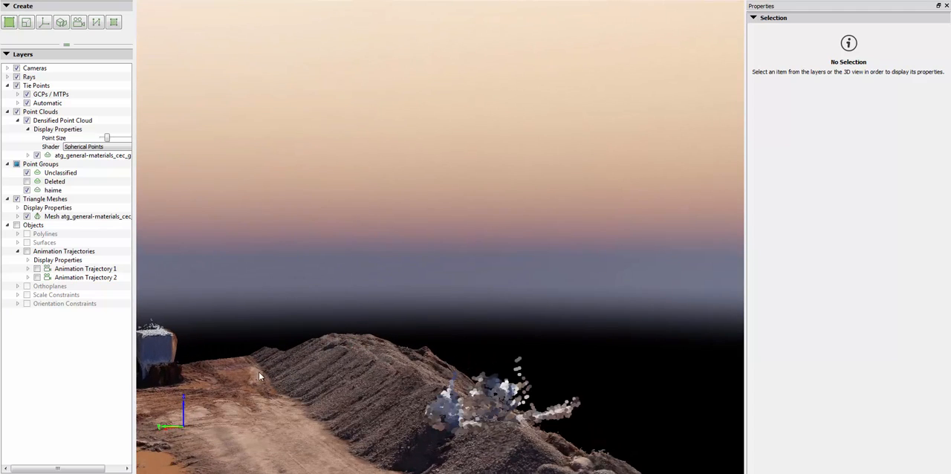
drag(282, 398, 378, 379)
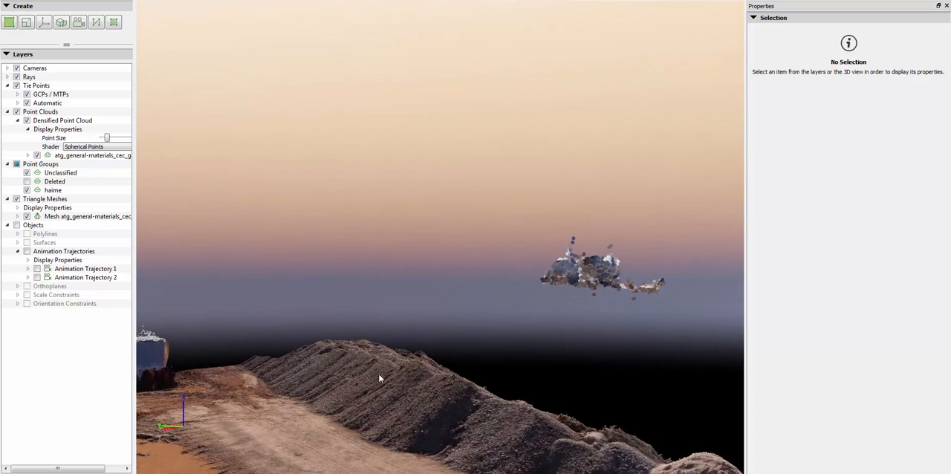
scroll(379, 378, down, 3)
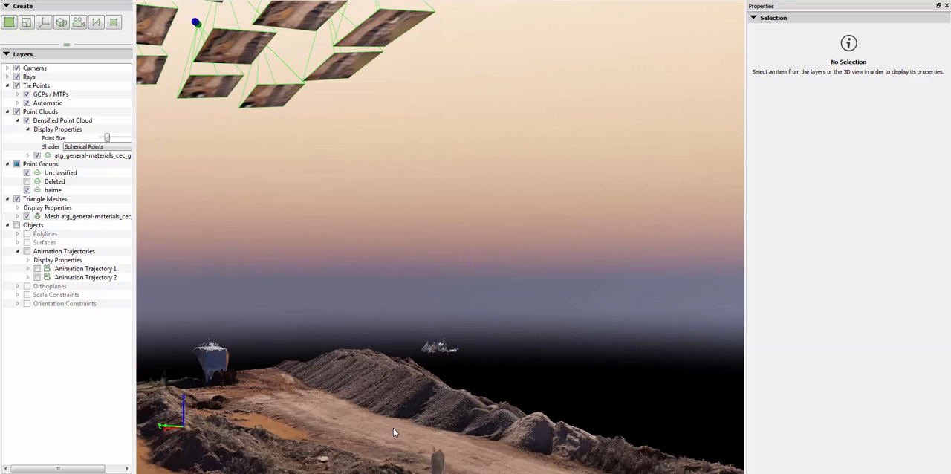
drag(394, 428, 395, 462)
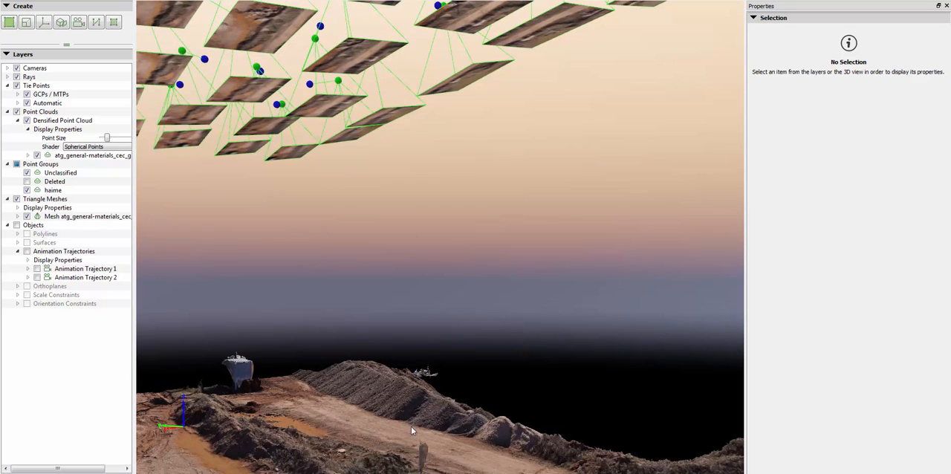
scroll(413, 412, up, 4)
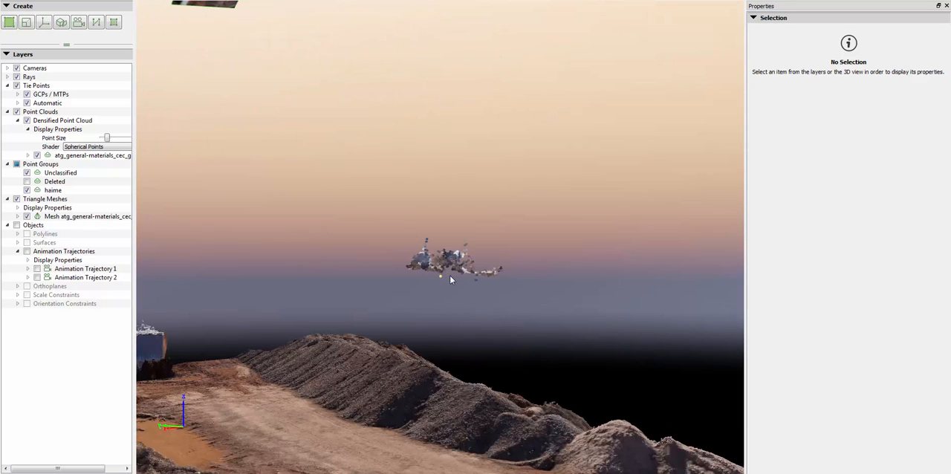
- Hide the Cameras and Rays layers and view the whole quarry model from above
scroll(315, 348, down, 5)
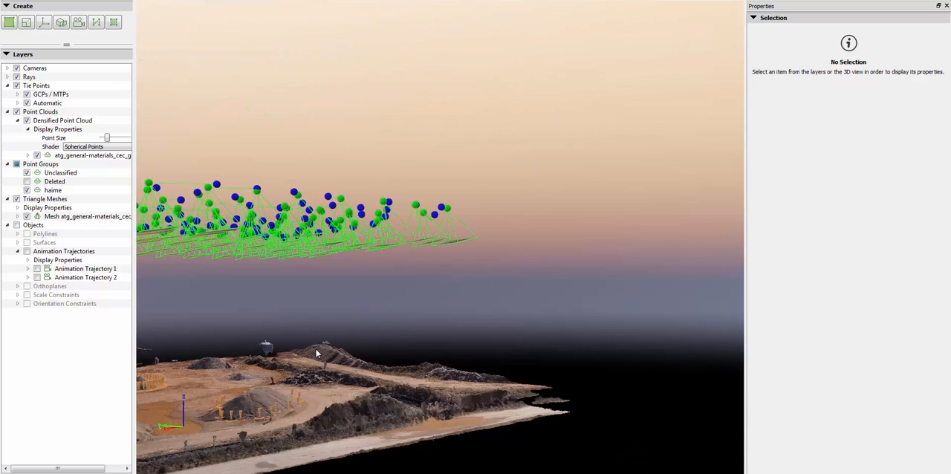
drag(315, 354, 106, 385)
mouse_move(194, 381)
mouse_down()
mouse_move(223, 379)
mouse_move(216, 405)
mouse_move(253, 385)
mouse_move(371, 376)
mouse_move(366, 384)
mouse_move(371, 371)
mouse_up()
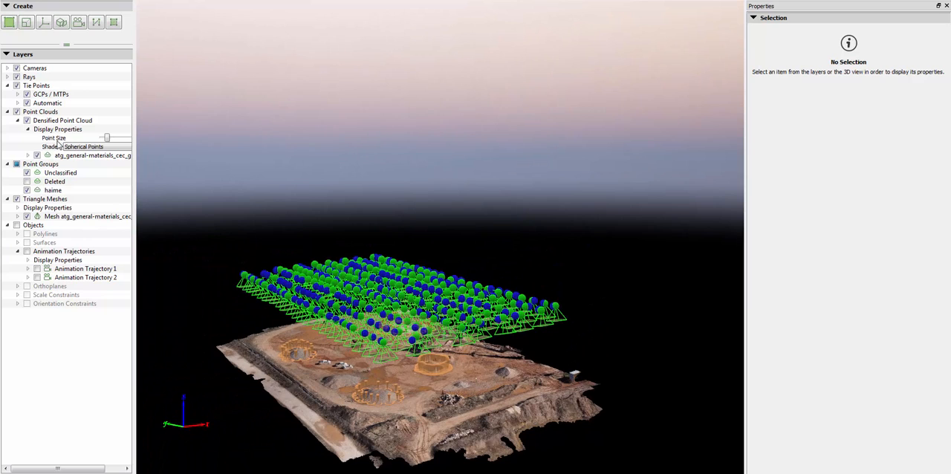
click(17, 68)
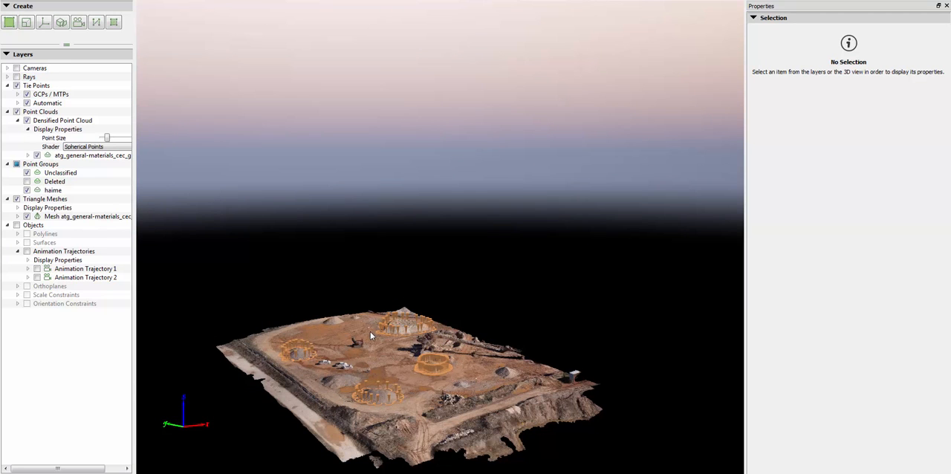
scroll(370, 336, down, 3)
scroll(382, 383, up, 2)
drag(382, 383, 378, 419)
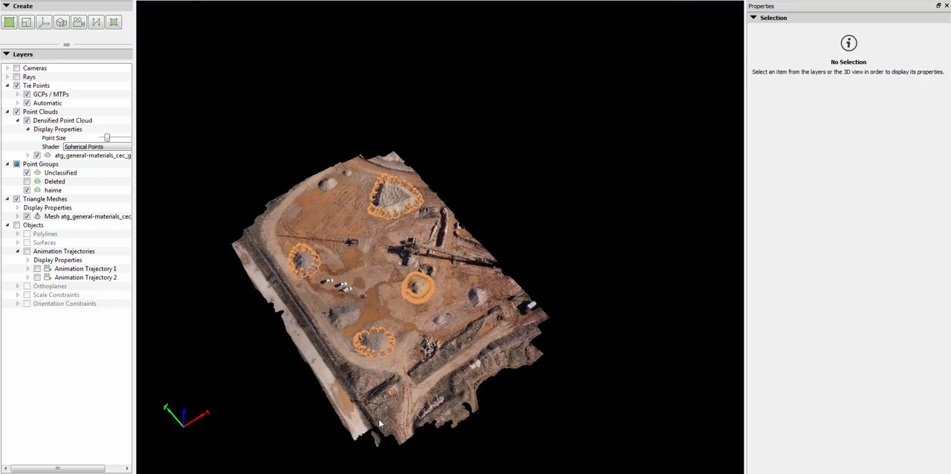
- Switch to the Volumes view and examine the holes in the muddy puddle between the gravel stockpiles
scroll(384, 367, up, 5)
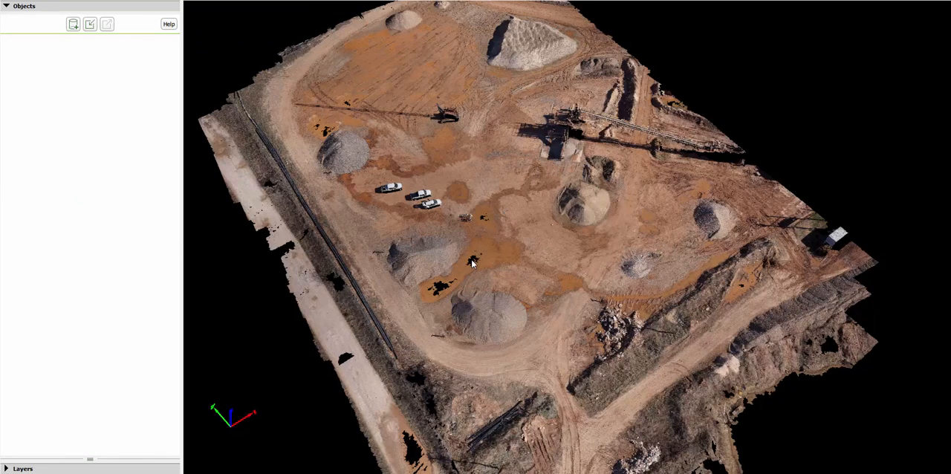
scroll(472, 262, up, 5)
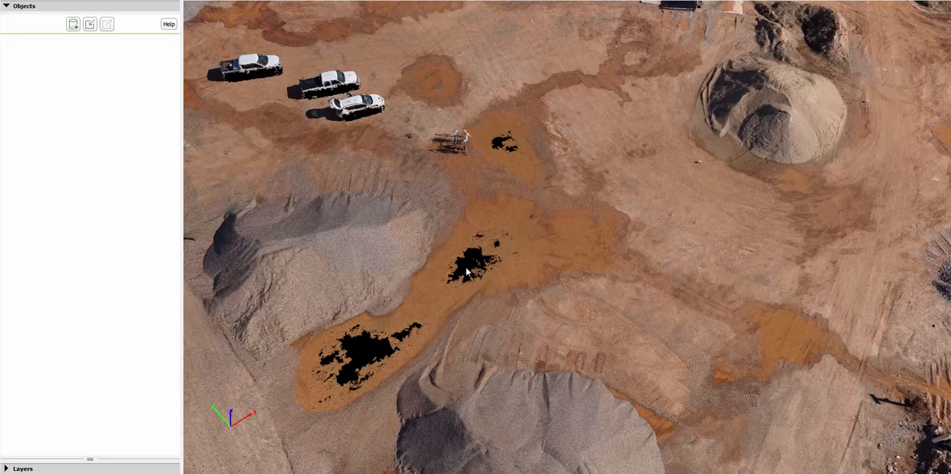
scroll(467, 272, down, 5)
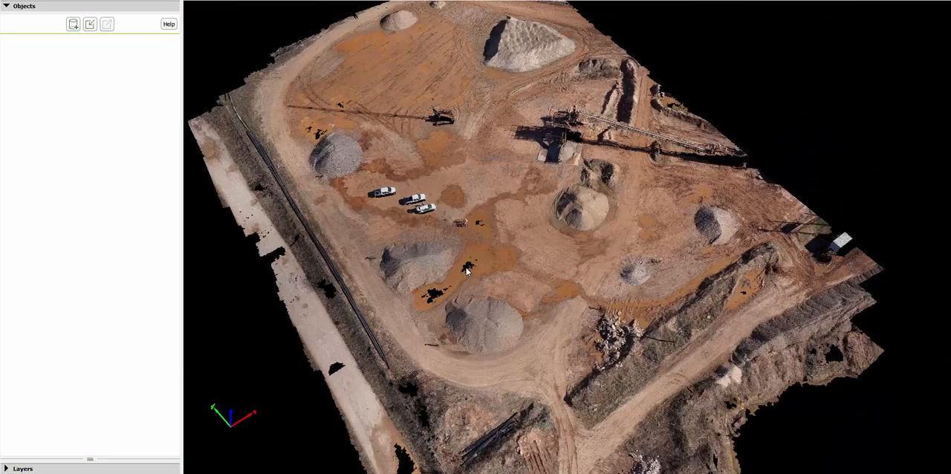
scroll(466, 272, down, 1)
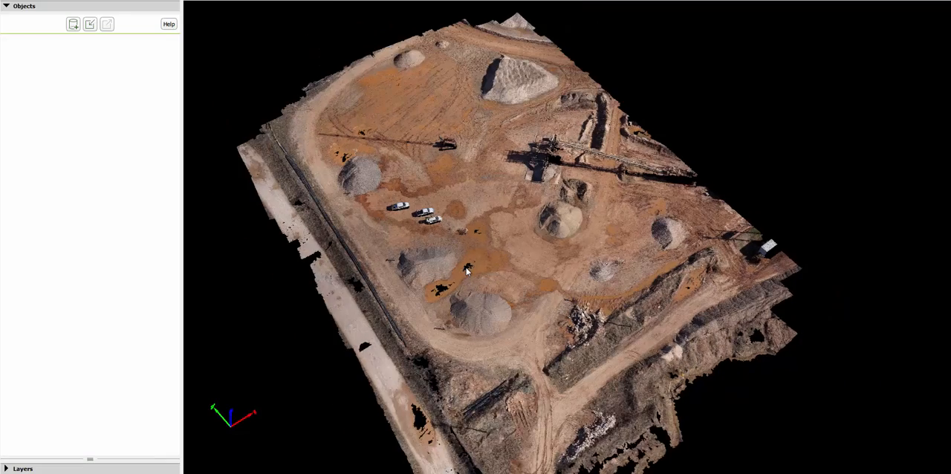
- Create a new volume by tracing its base around the full toe of the round gravel stockpile between the puddle holes and the parked white vehicles
drag(315, 173, 423, 316)
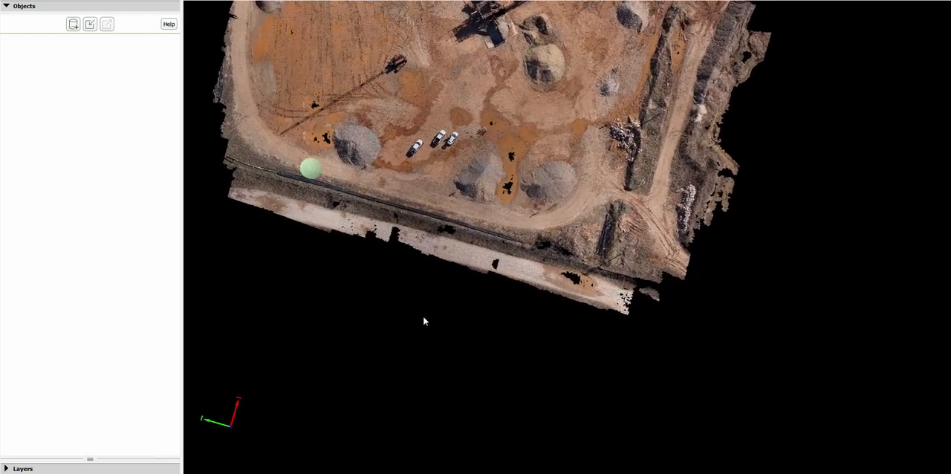
scroll(324, 140, up, 10)
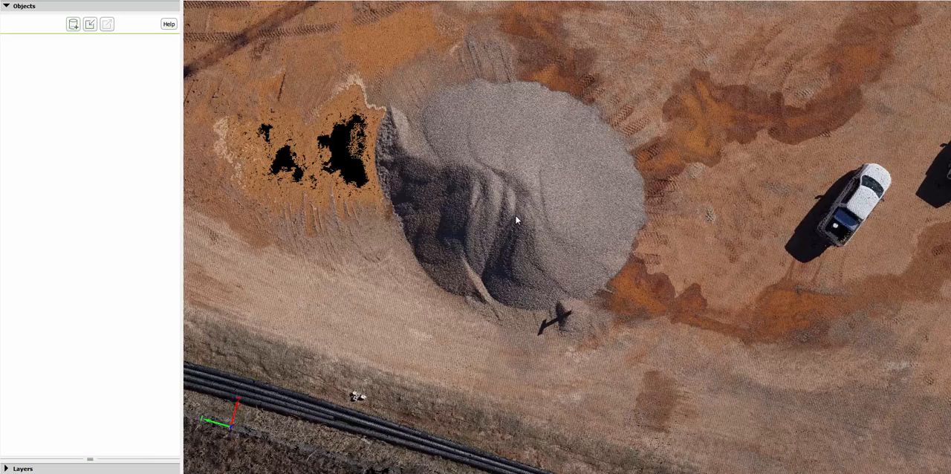
scroll(516, 217, up, 3)
scroll(516, 220, down, 2)
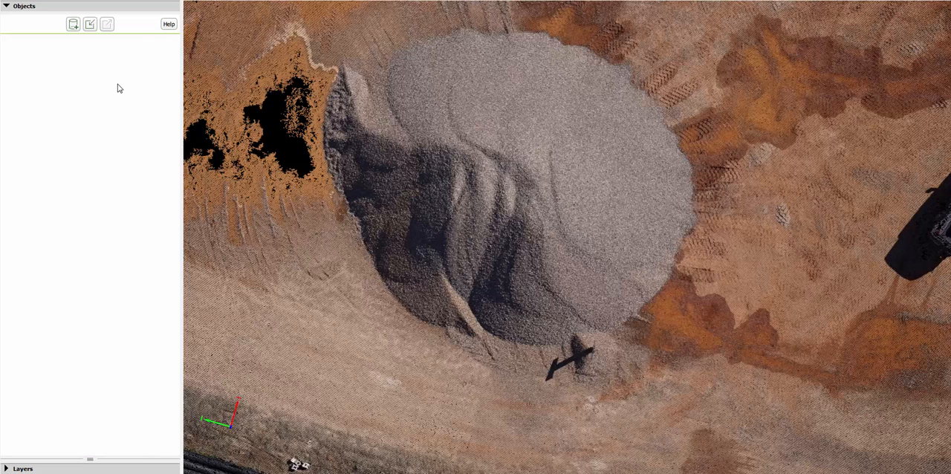
click(73, 25)
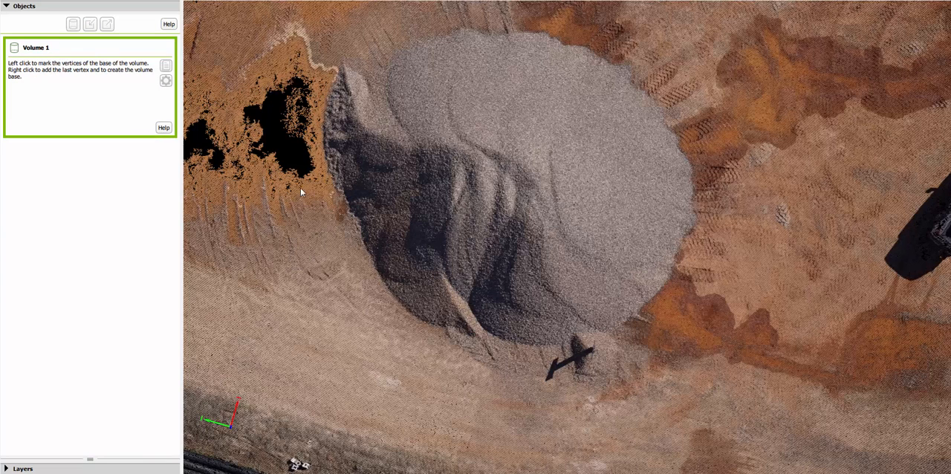
click(365, 240)
click(369, 254)
click(377, 268)
click(391, 294)
click(406, 311)
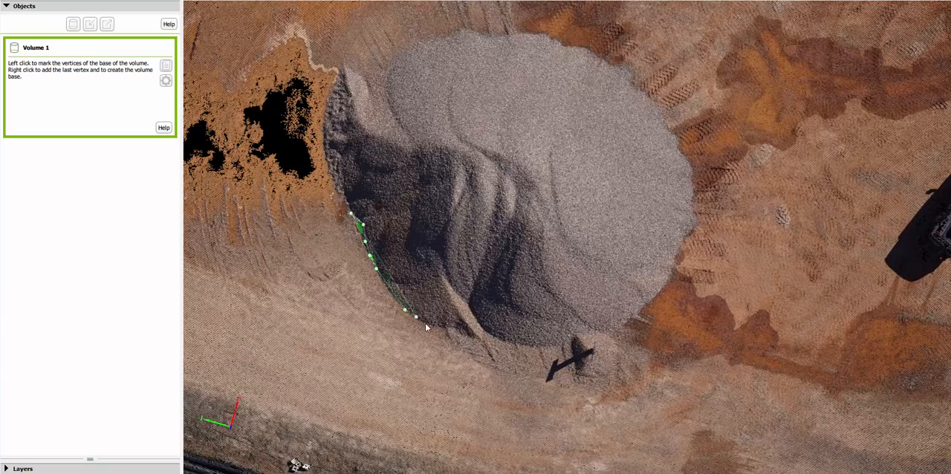
click(427, 325)
click(474, 341)
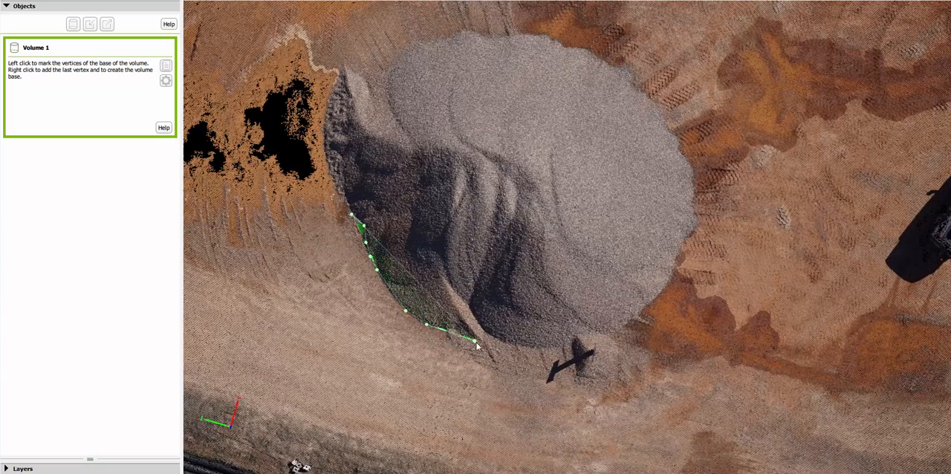
click(485, 344)
click(493, 338)
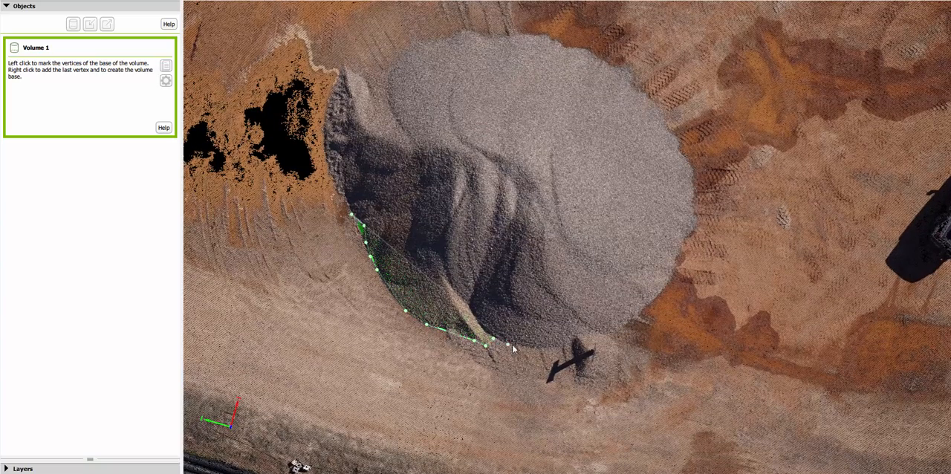
click(519, 345)
click(561, 348)
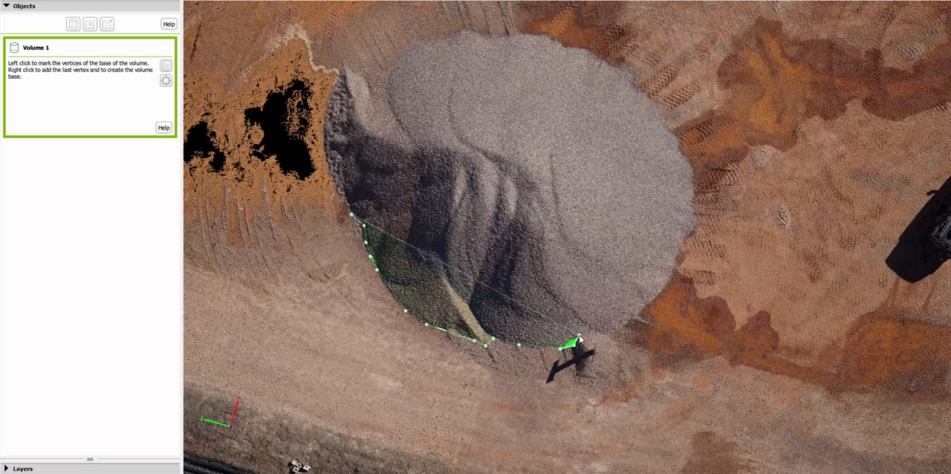
click(579, 335)
click(596, 333)
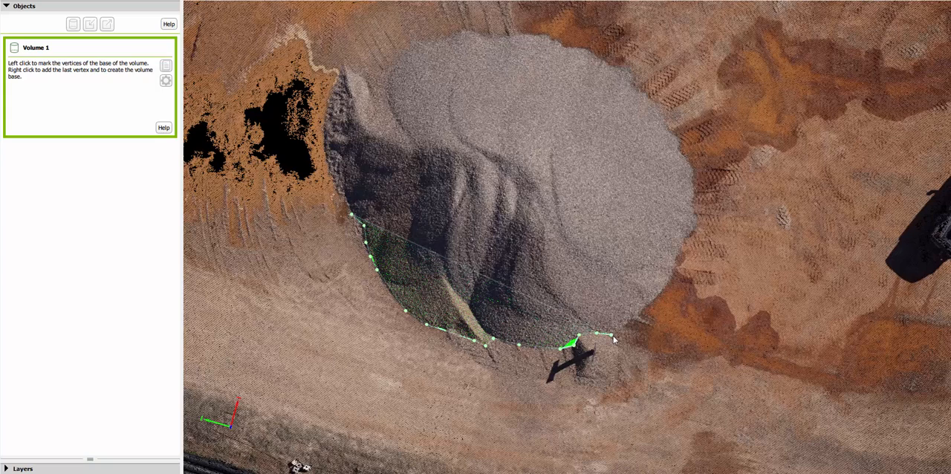
click(631, 322)
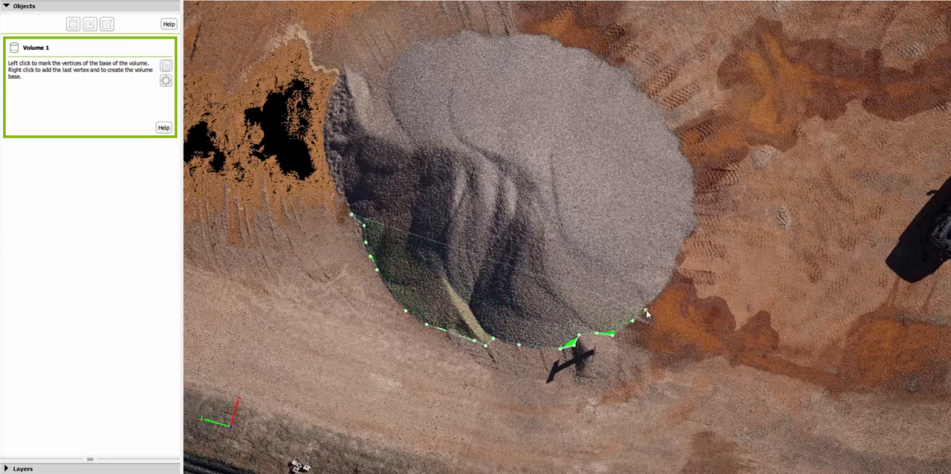
click(646, 307)
click(663, 290)
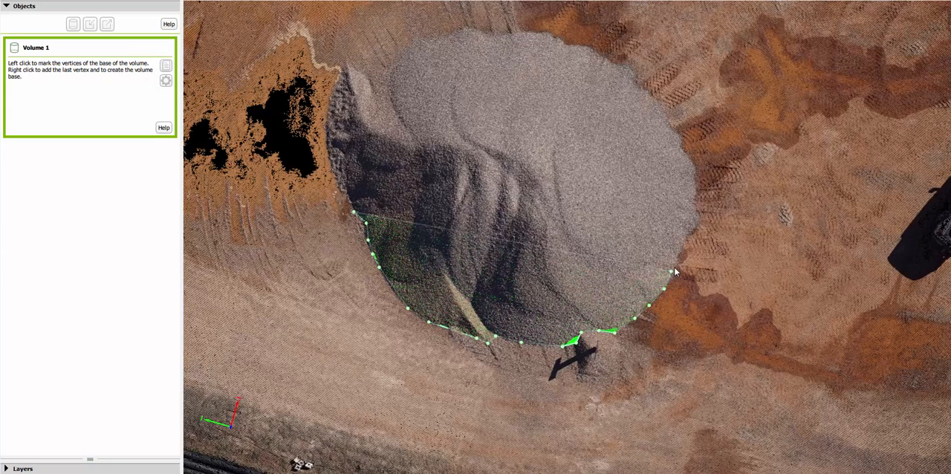
click(685, 248)
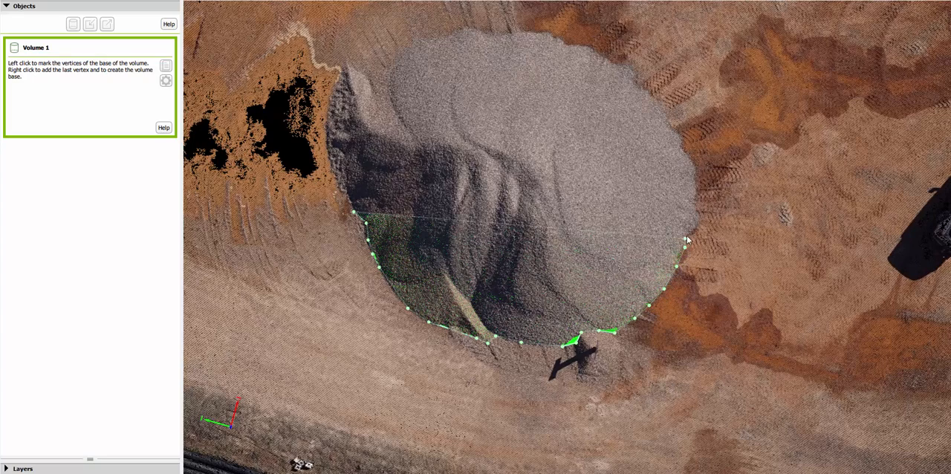
click(688, 235)
click(700, 222)
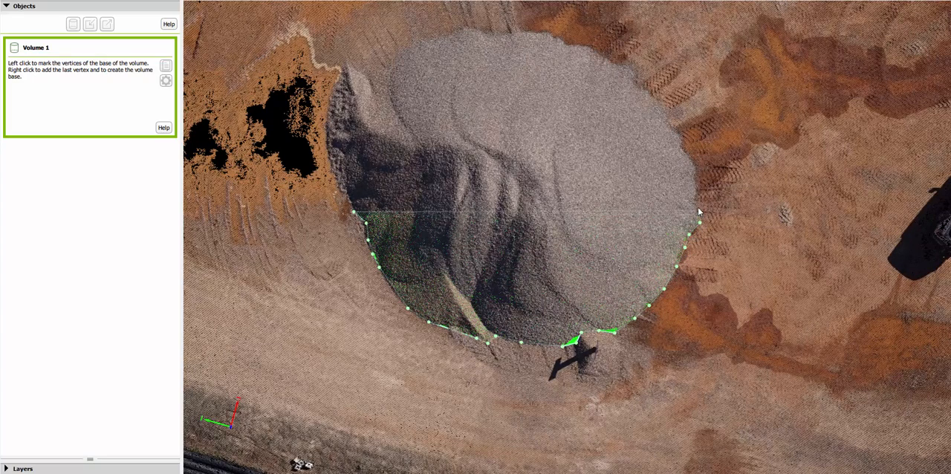
drag(697, 180, 692, 168)
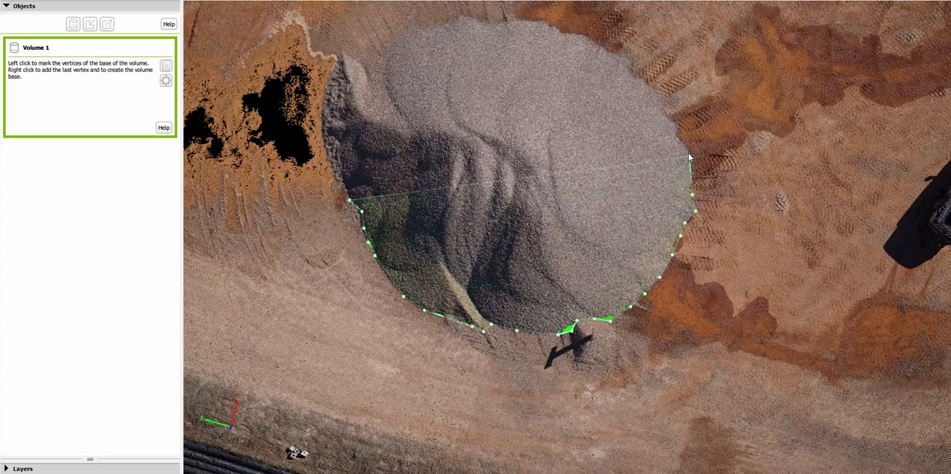
click(688, 153)
click(676, 138)
click(670, 120)
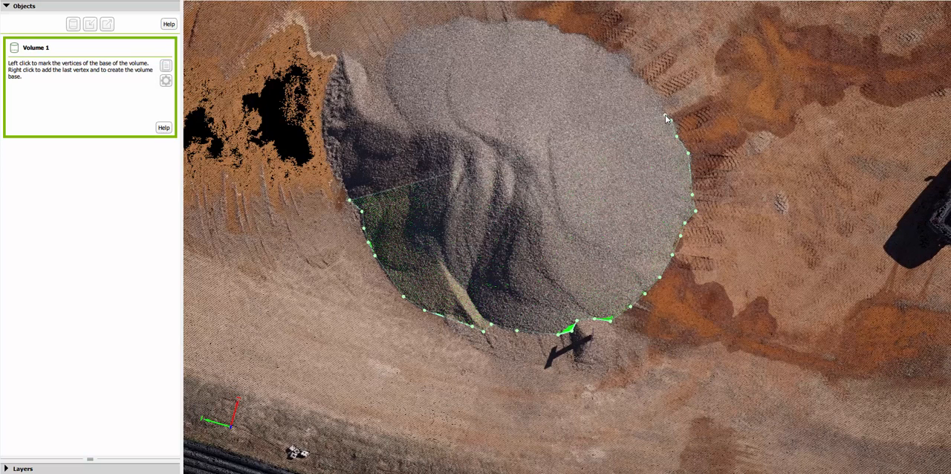
click(630, 70)
click(608, 52)
click(576, 33)
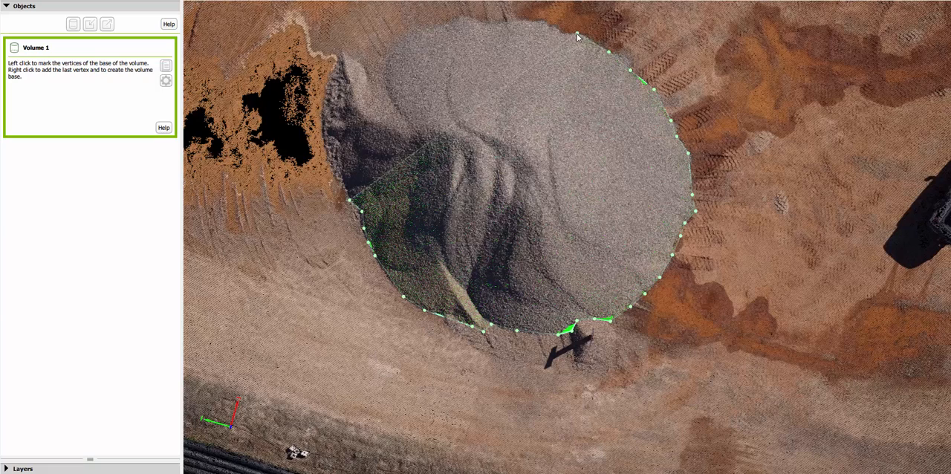
click(559, 32)
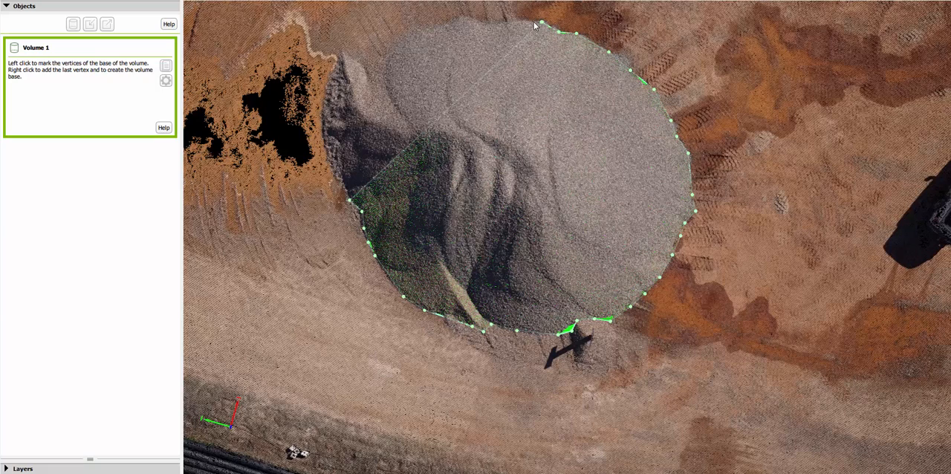
click(542, 21)
click(519, 21)
click(497, 22)
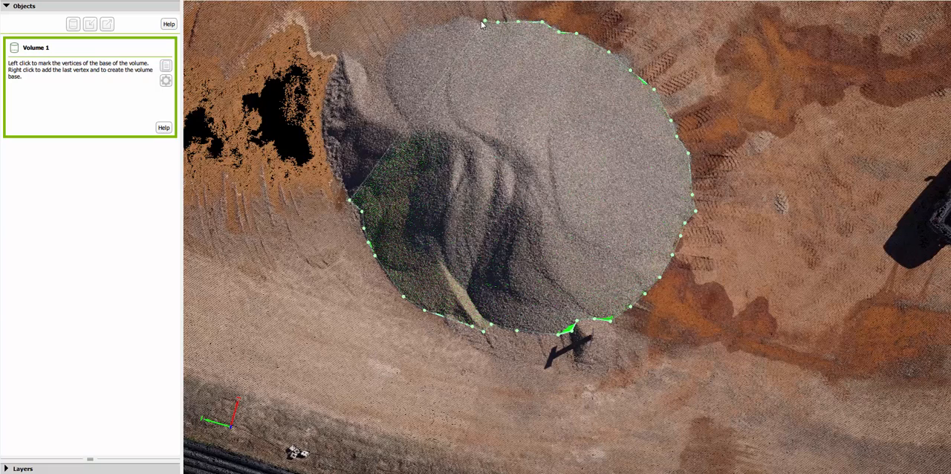
click(461, 15)
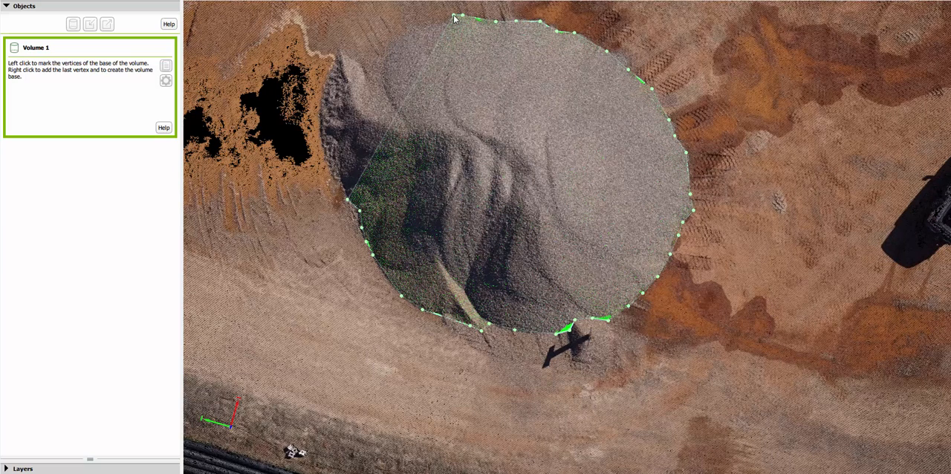
click(454, 16)
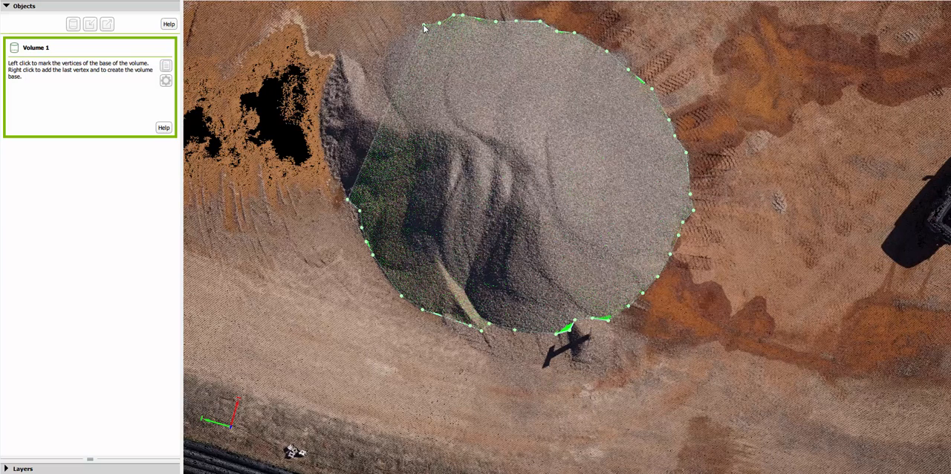
click(423, 24)
click(405, 28)
click(393, 41)
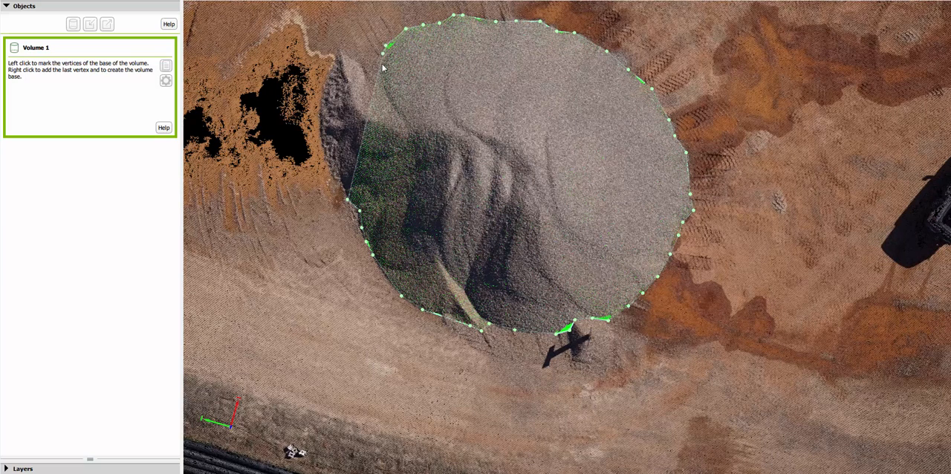
click(380, 66)
click(362, 68)
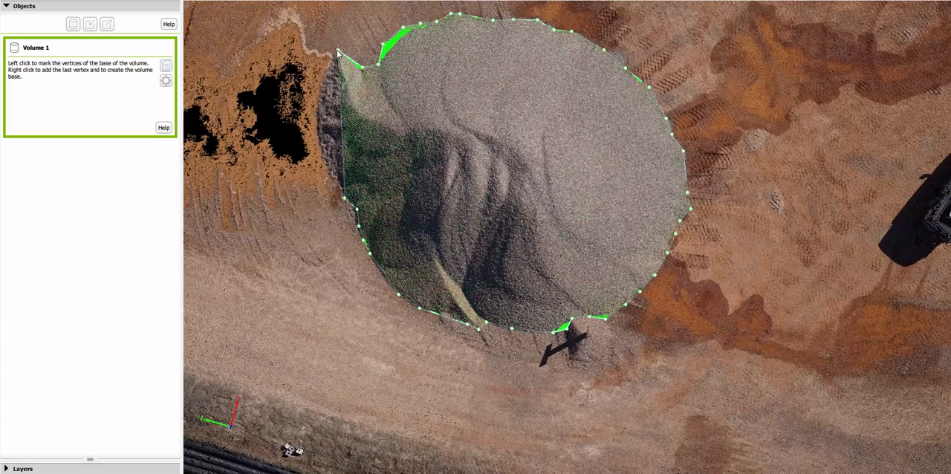
click(336, 50)
click(318, 97)
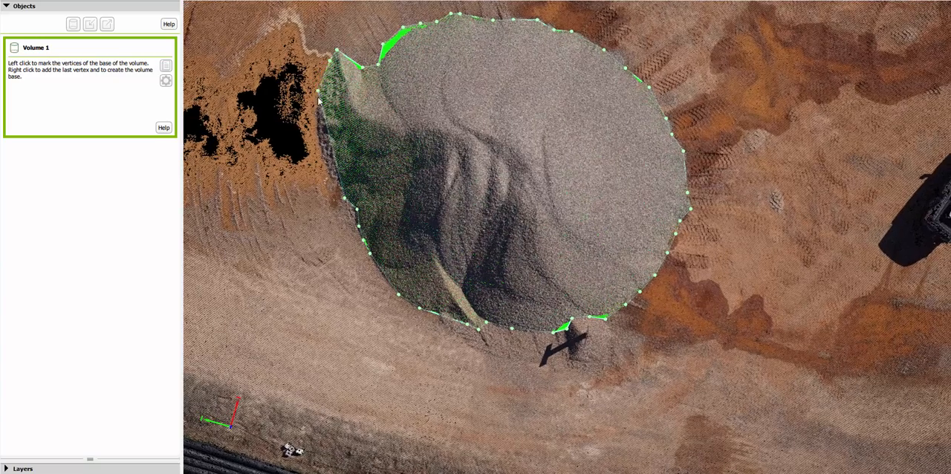
click(318, 116)
click(319, 138)
click(330, 175)
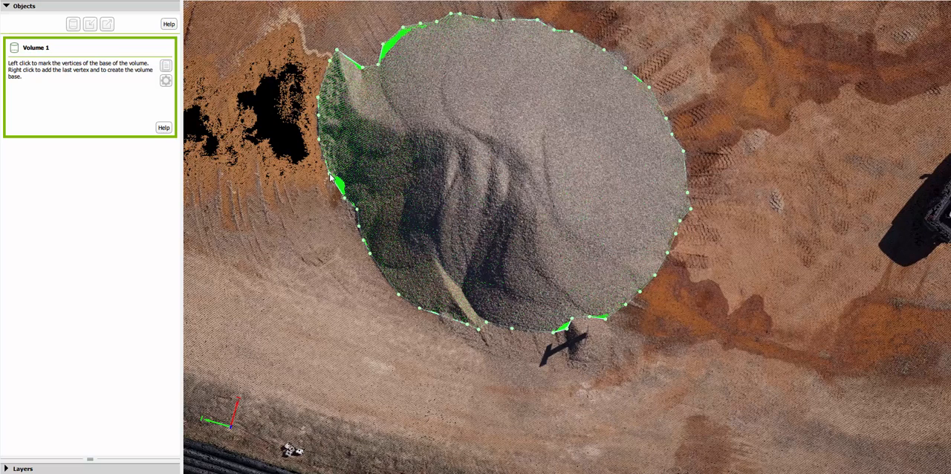
right_click(330, 177)
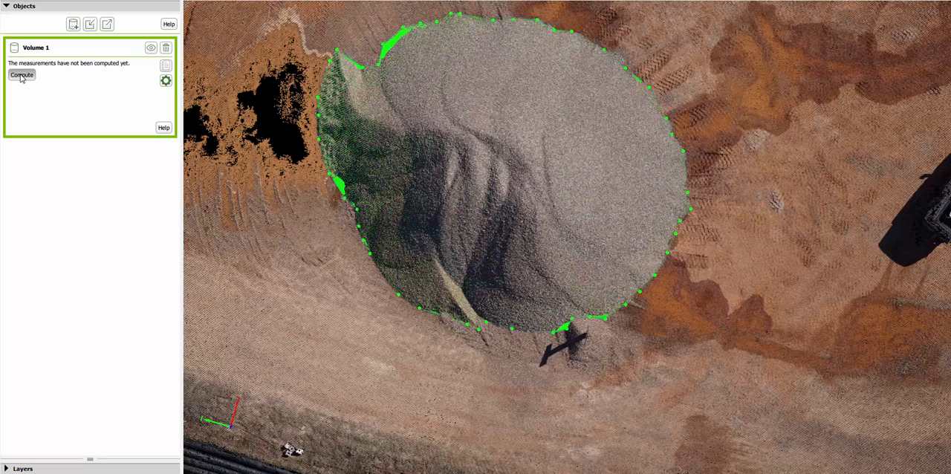
- View the outlined gravel stockpile from a low oblique angle and compute the measurements of Volume 1
drag(338, 349, 371, 191)
scroll(359, 248, up, 2)
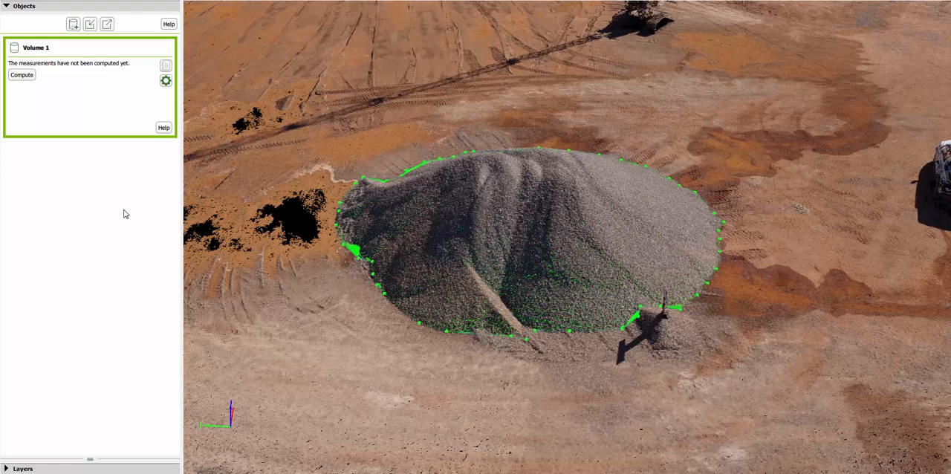
click(23, 78)
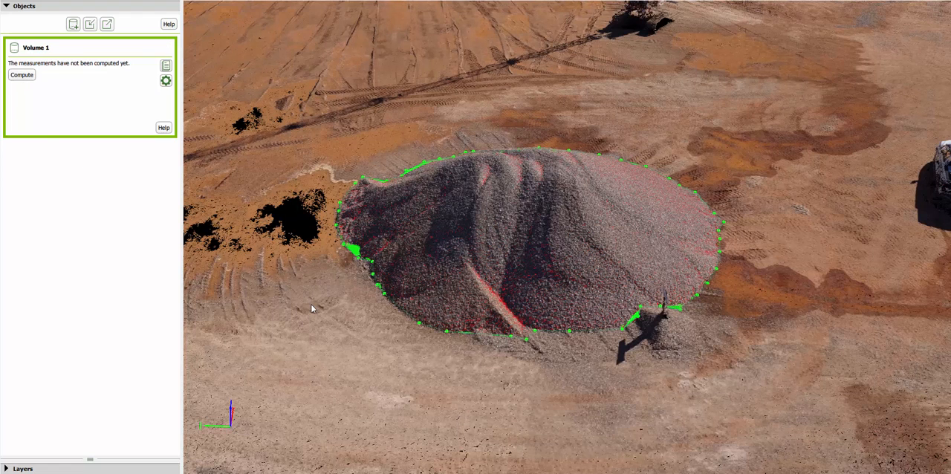
- Compute Volume 1's terrain 3D area and its cut, fill and total volumes
click(21, 76)
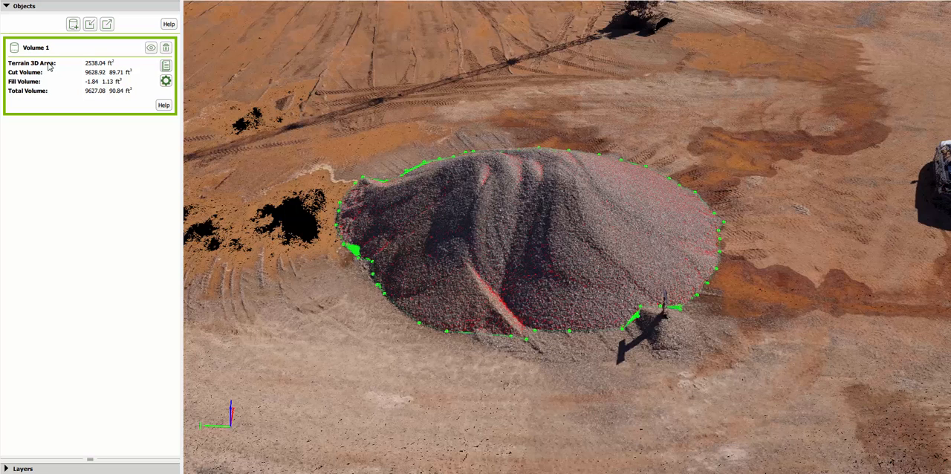
- Examine the file formats available for exporting Volume 1, and leave the export without saving a file
click(108, 24)
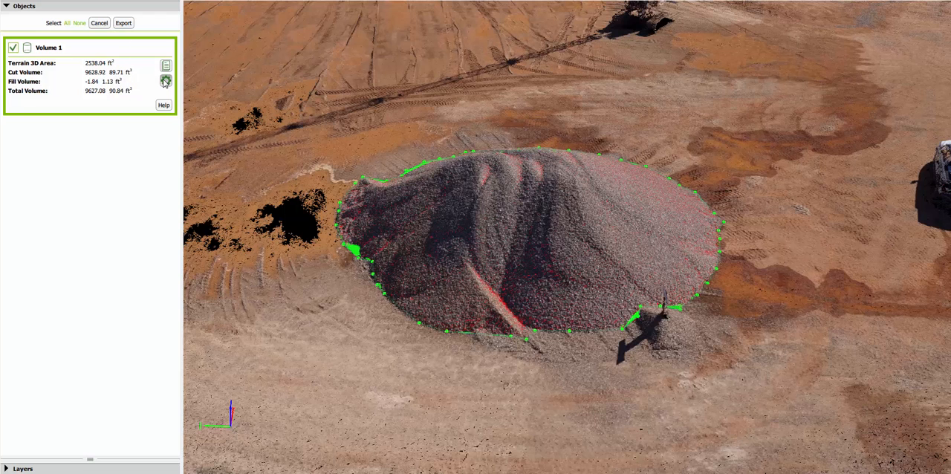
click(124, 23)
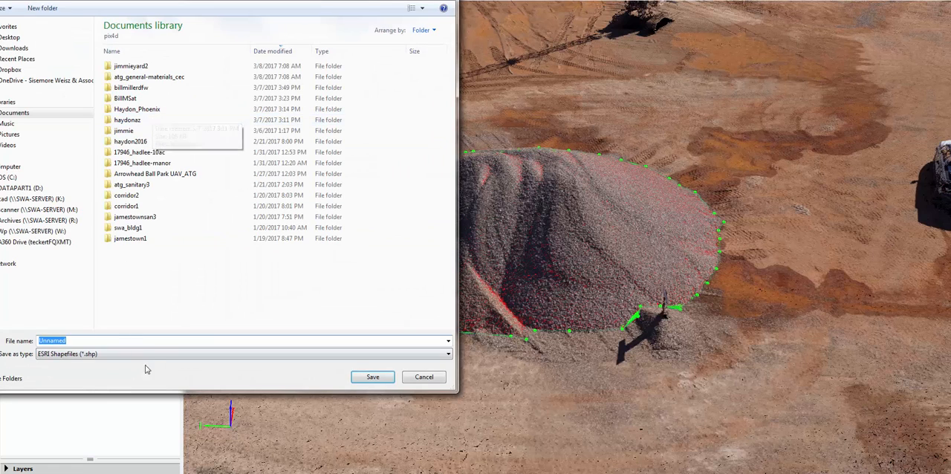
click(154, 355)
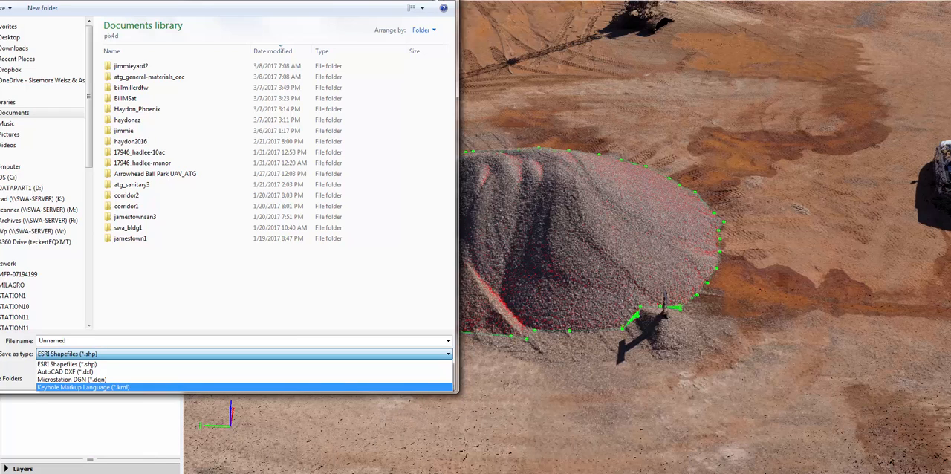
key(Escape)
key(Escape)
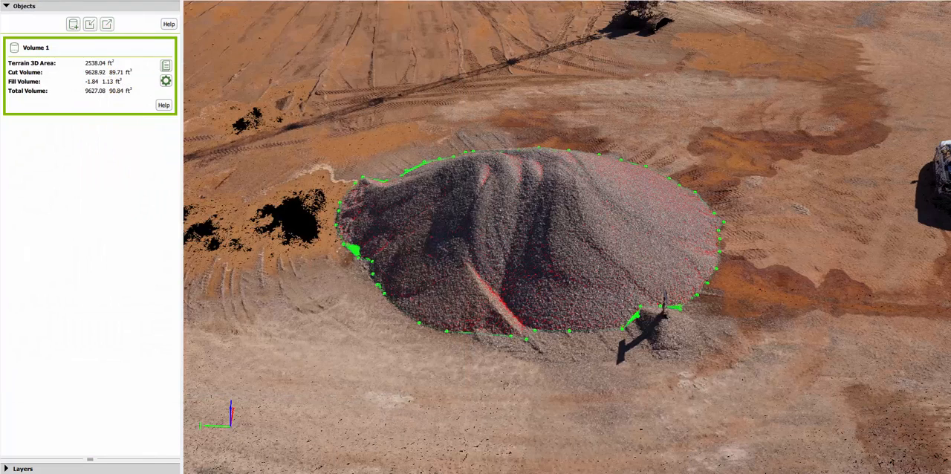
- Inspect the measured gravel stockpile from a steeper angle and from a low angle facing the parked white vehicles
drag(488, 248, 475, 325)
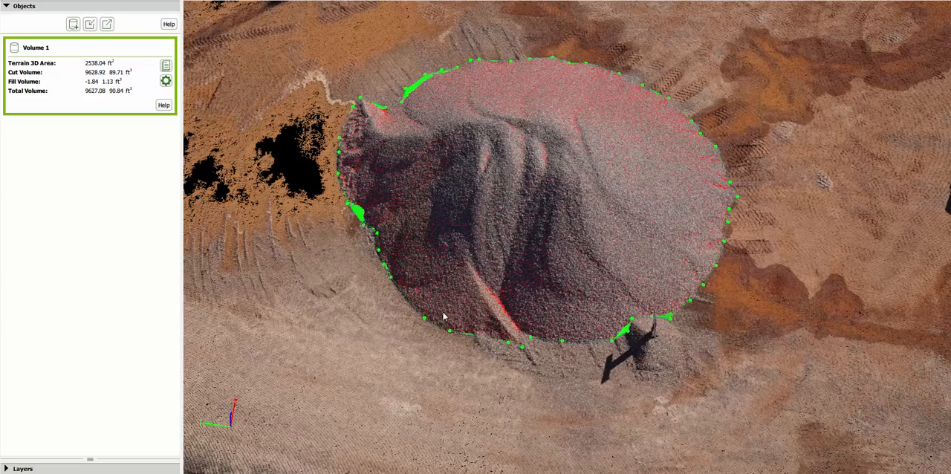
drag(442, 322, 589, 227)
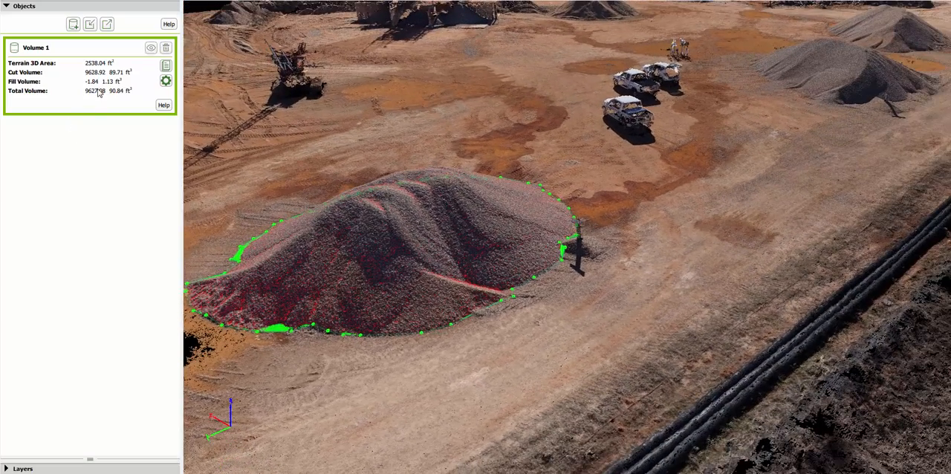